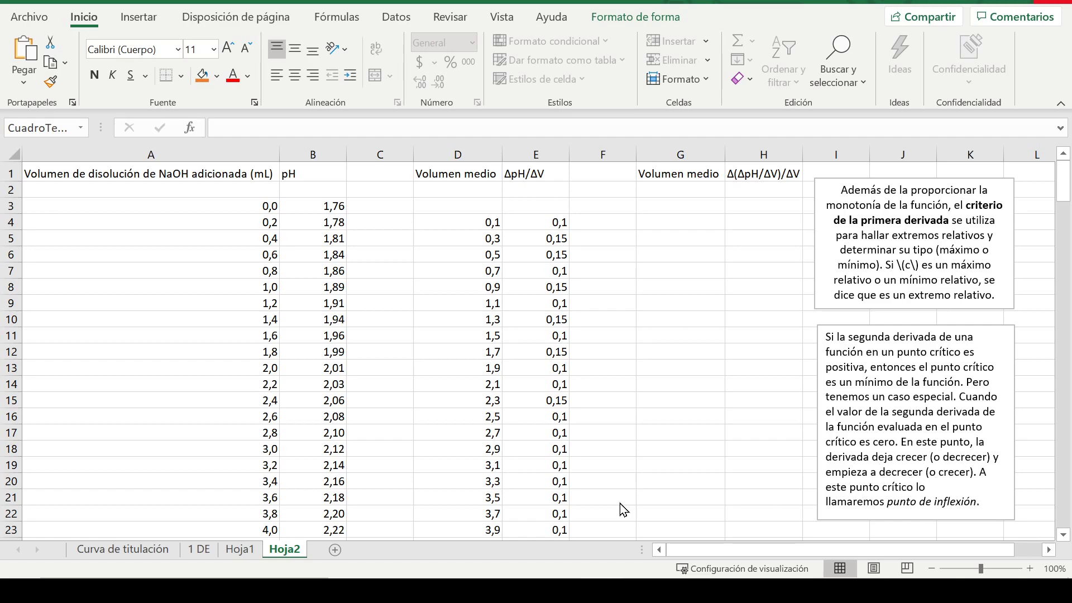
# Review the first-derivative chart on 1 DE and the pH curve on Curva de titulación, and return to Hoja2
pyautogui.click(194, 548)
pyautogui.click(196, 552)
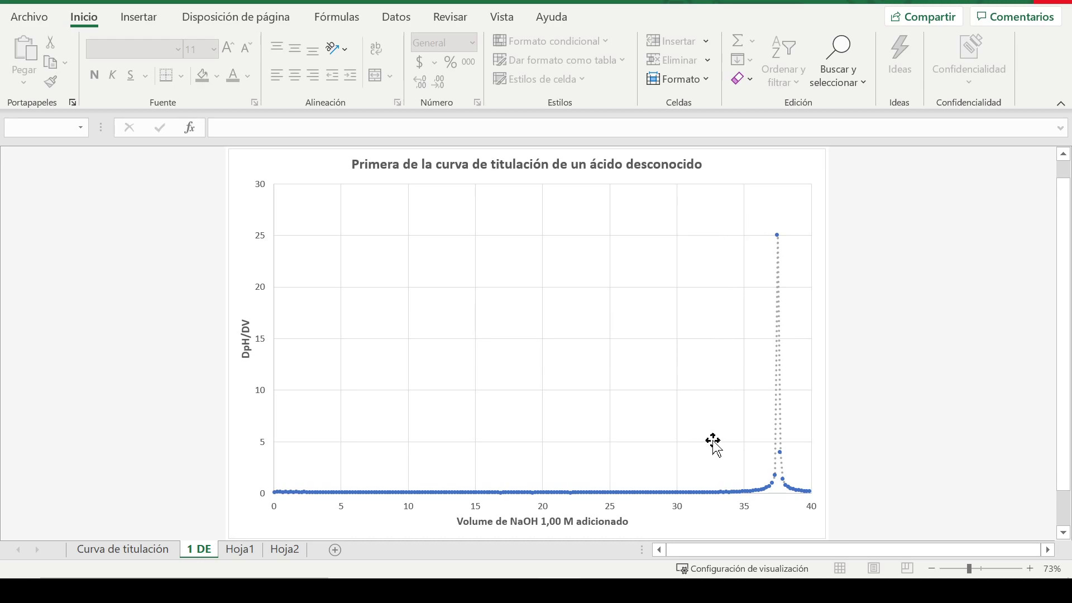
pyautogui.click(125, 552)
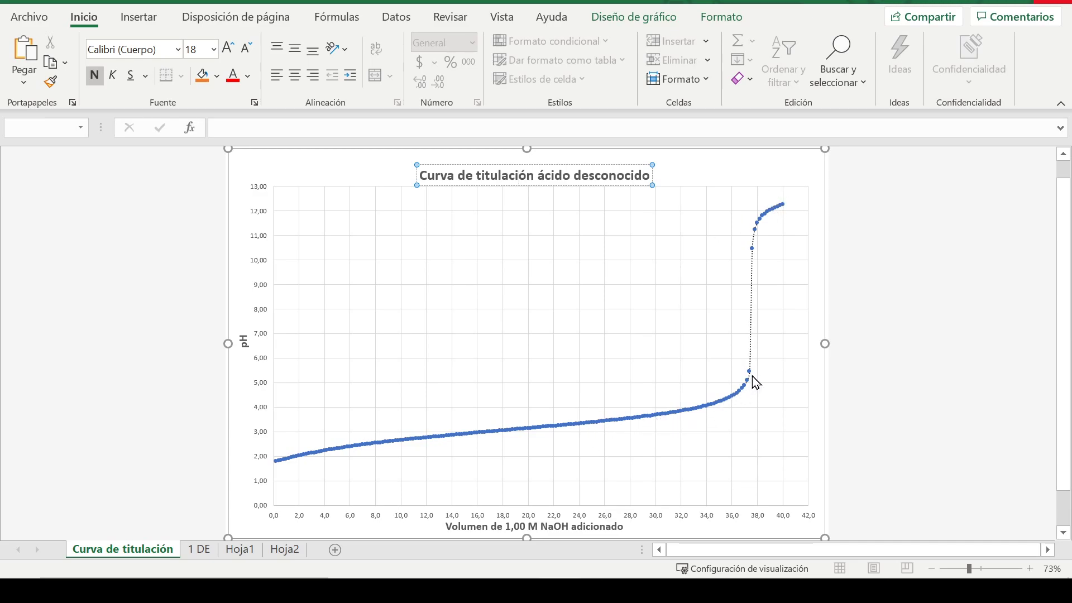
pyautogui.moveTo(752, 319)
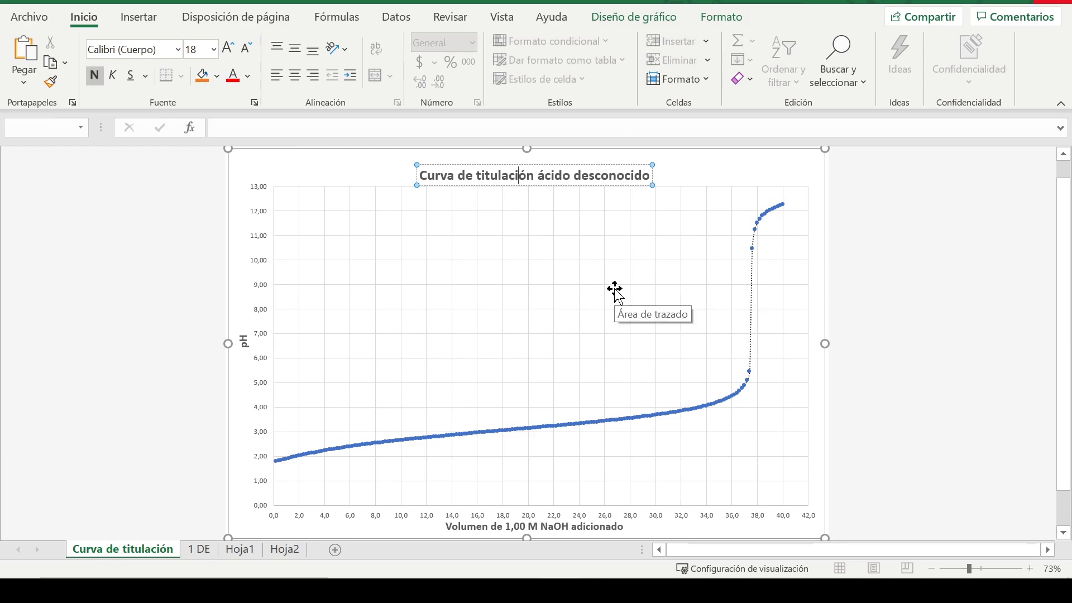
pyautogui.click(278, 551)
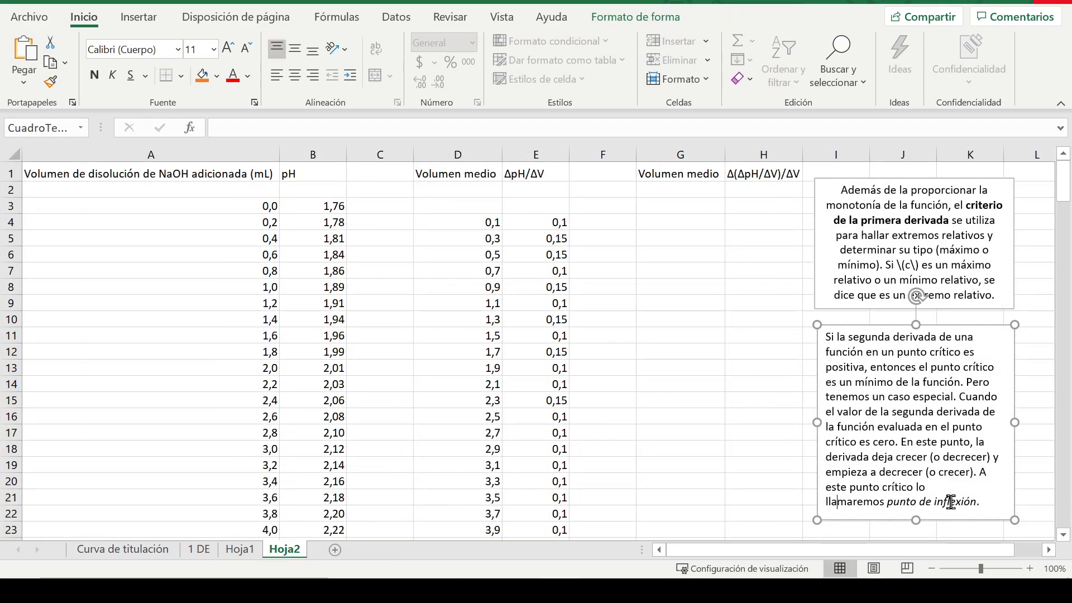
# Enter the second-derivative formula =(E5-E4)/(D5-D4) in cell H5 of Hoja2
pyautogui.click(761, 181)
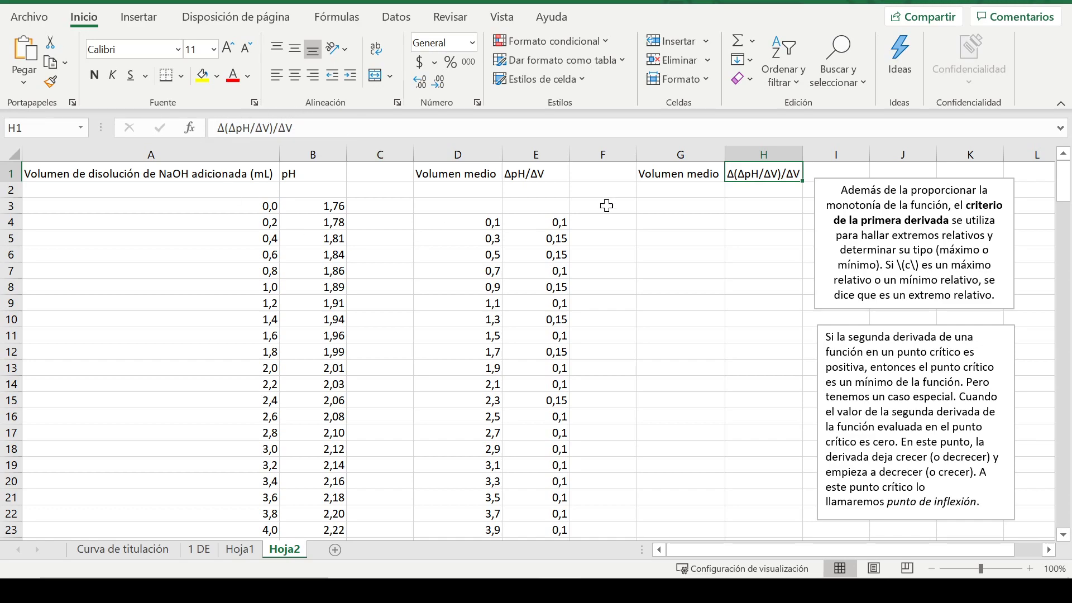
pyautogui.click(752, 242)
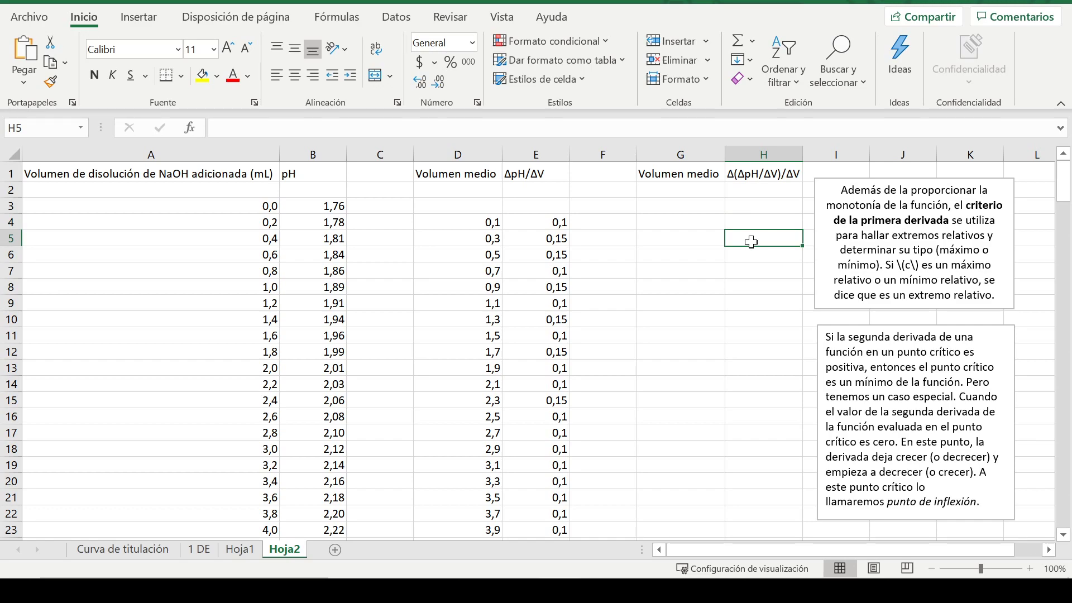
pyautogui.write('=(')
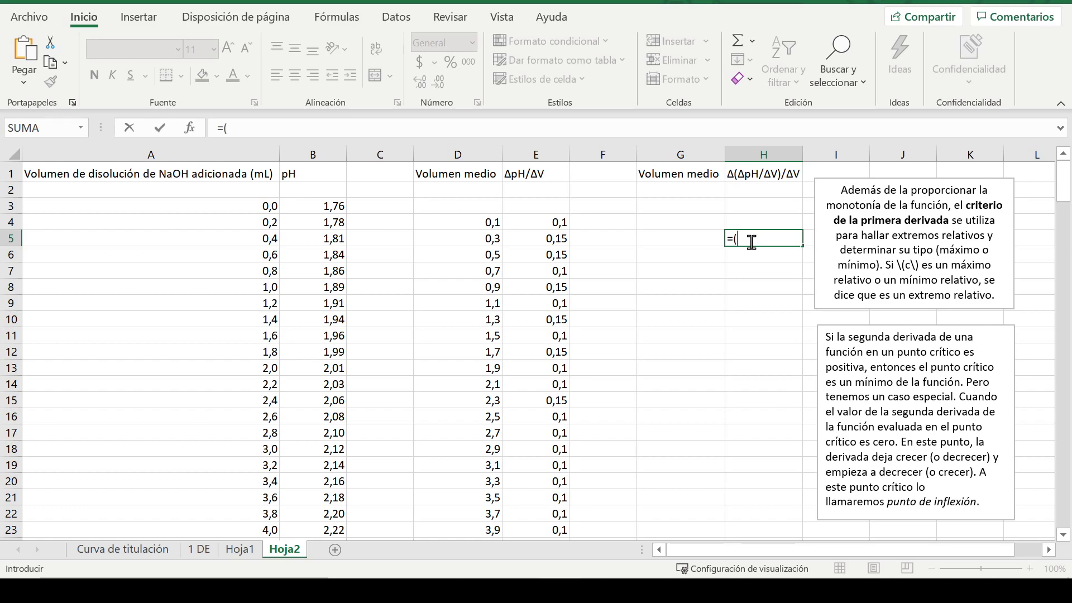
pyautogui.click(560, 241)
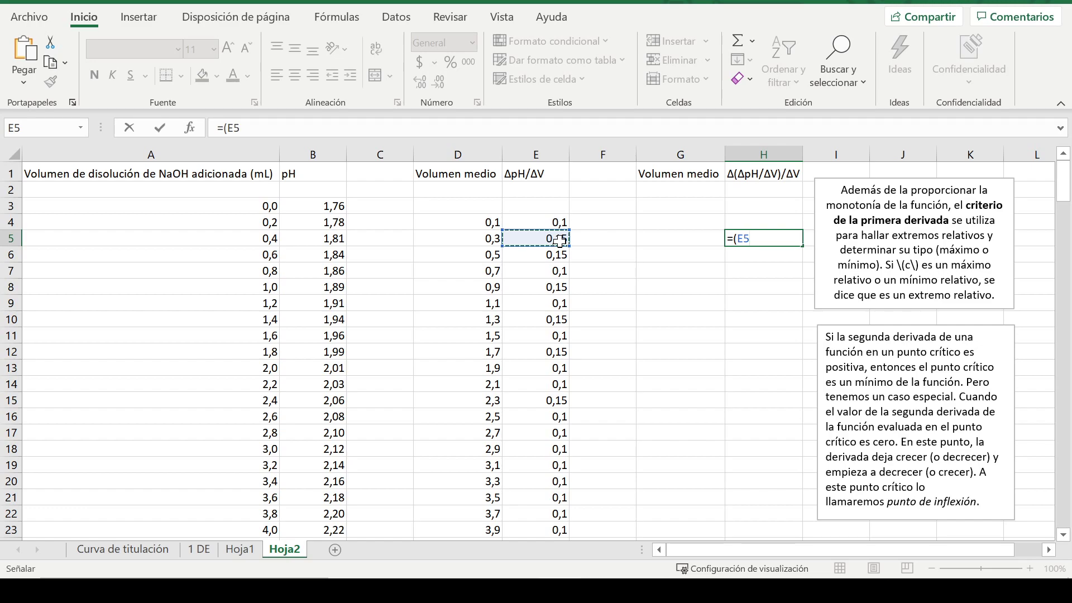
pyautogui.write('-')
pyautogui.click(542, 222)
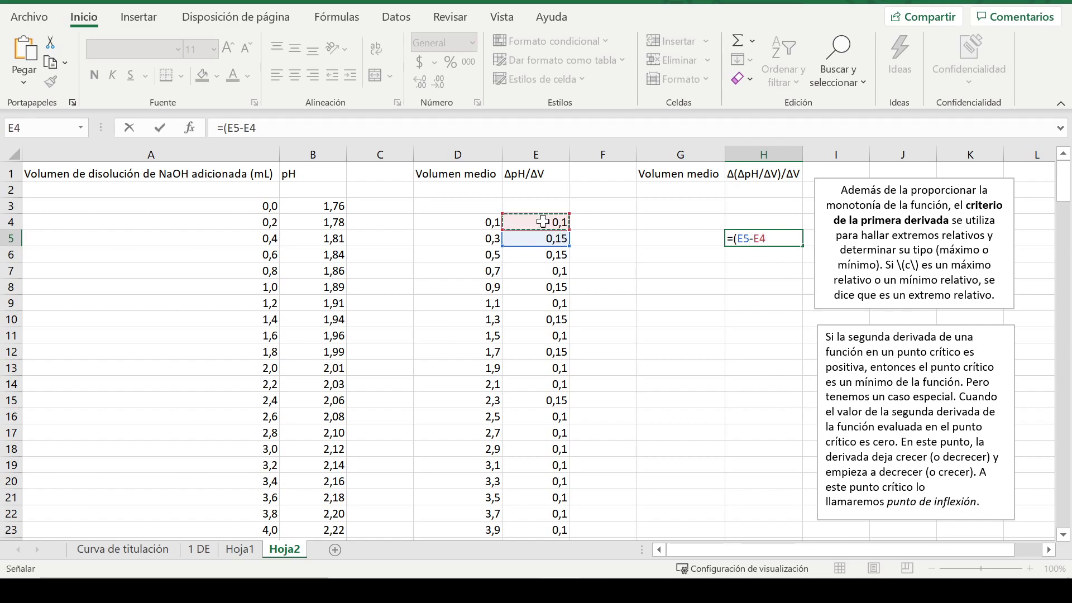
pyautogui.write(')/(')
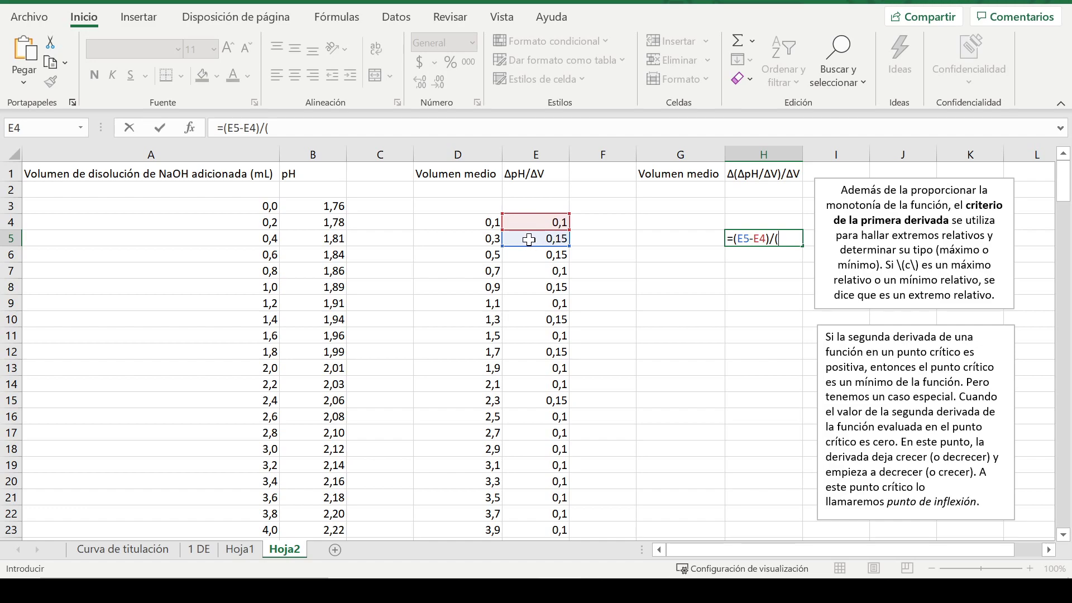
pyautogui.click(486, 242)
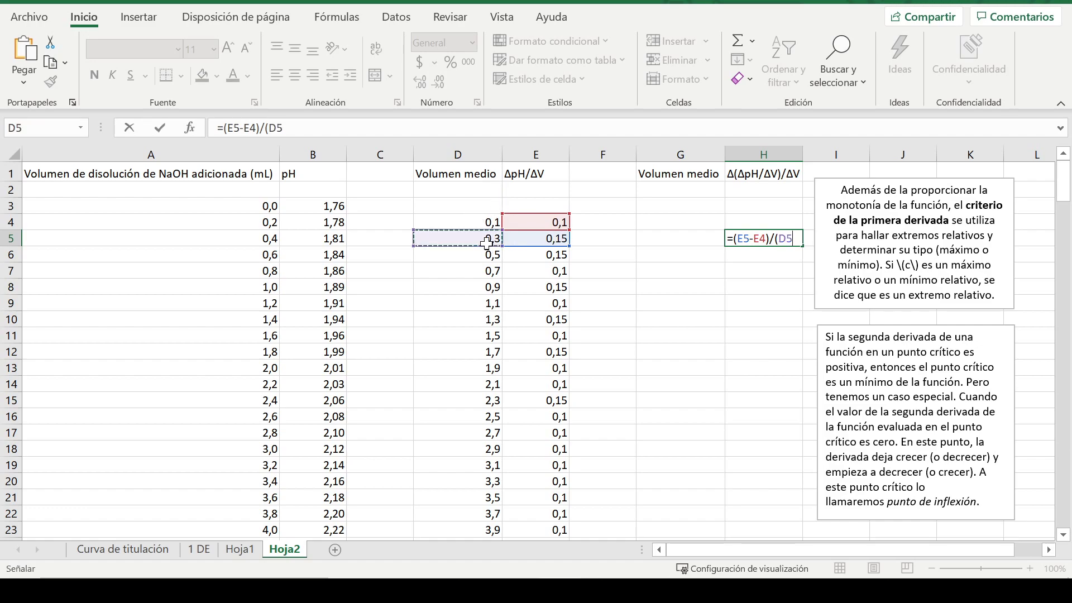
pyautogui.write('-')
pyautogui.click(474, 223)
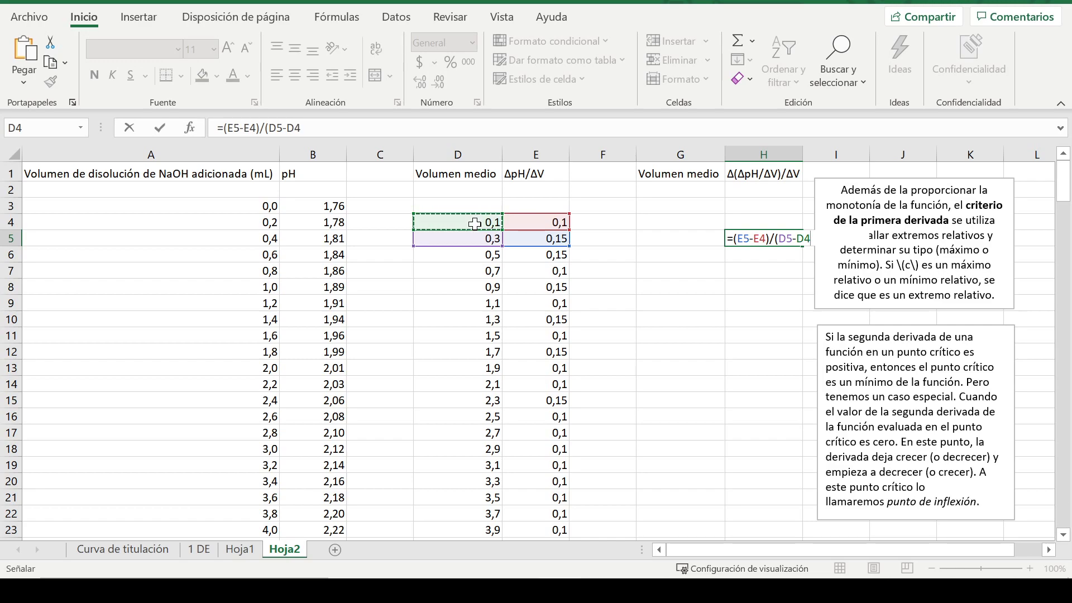
pyautogui.write(')')
pyautogui.press('Return')
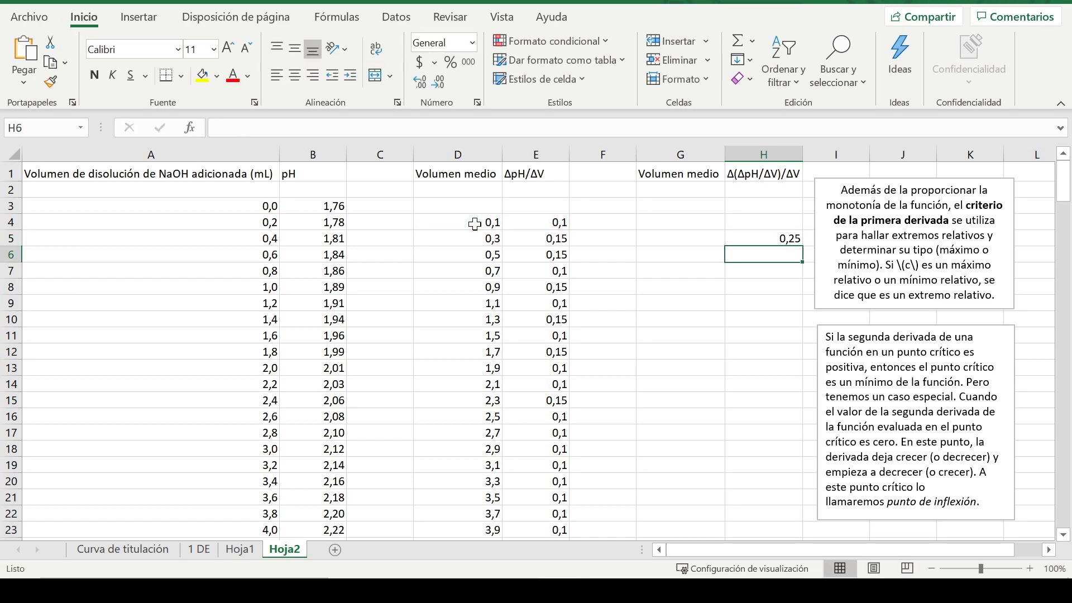
# Fill the second-derivative formula from H5 down to H203
pyautogui.click(785, 239)
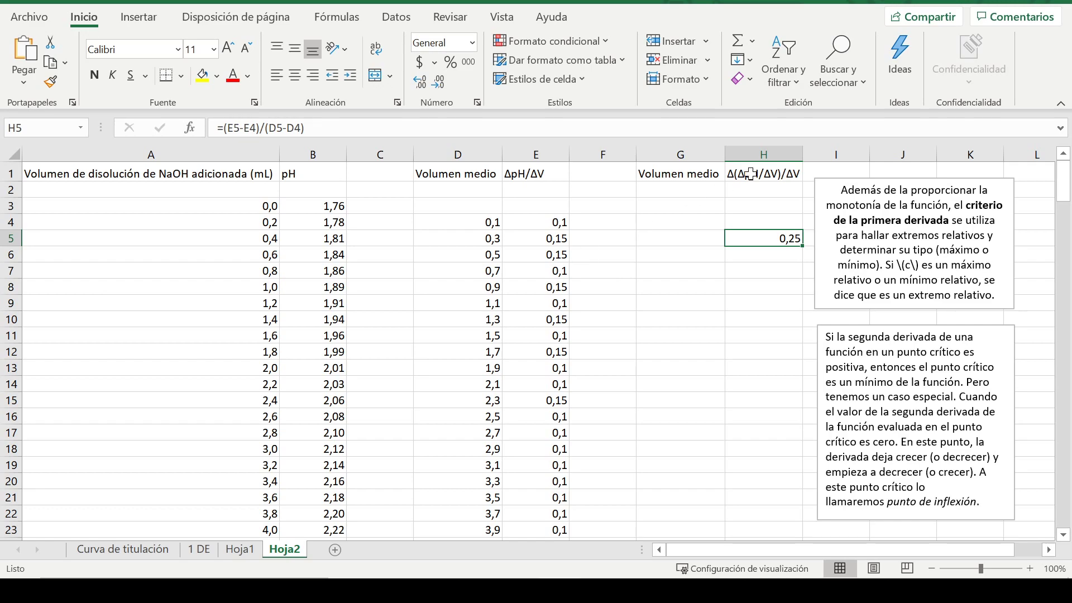
pyautogui.moveTo(804, 246); pyautogui.dragTo(783, 501)
pyautogui.moveTo(1063, 517); pyautogui.dragTo(1046, 126)
# Enter the mean-volume formula =(D5+D4)/2 in cell G5
pyautogui.click(702, 250)
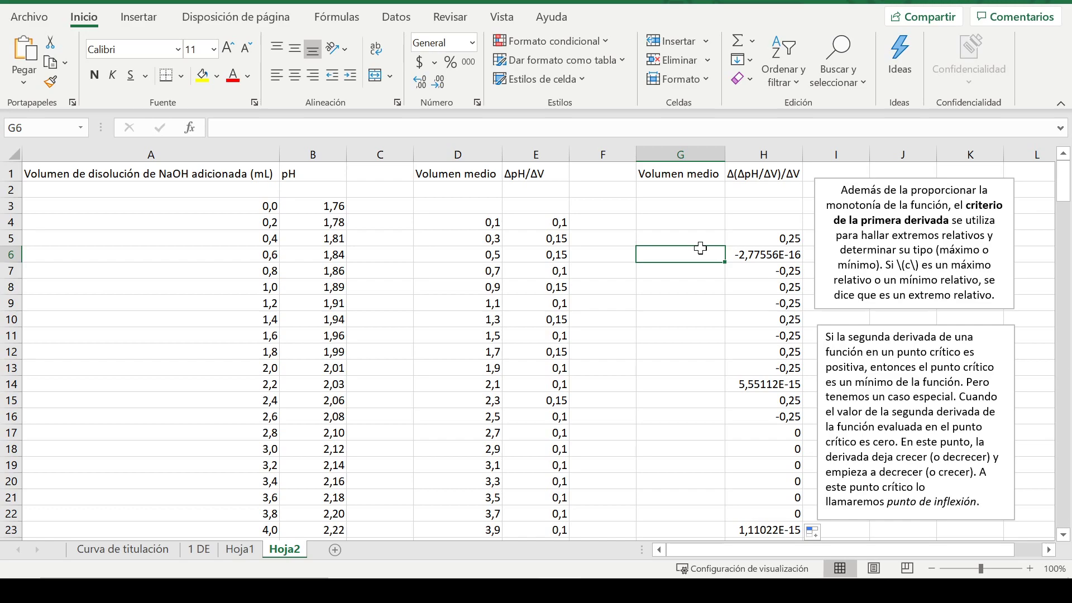
pyautogui.click(711, 236)
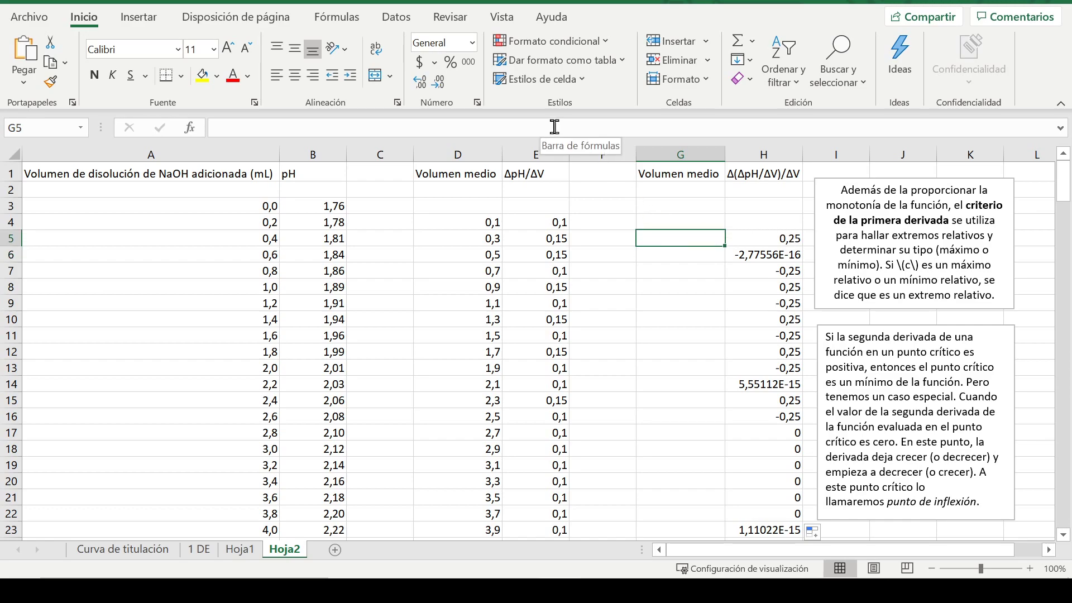
pyautogui.write('=(')
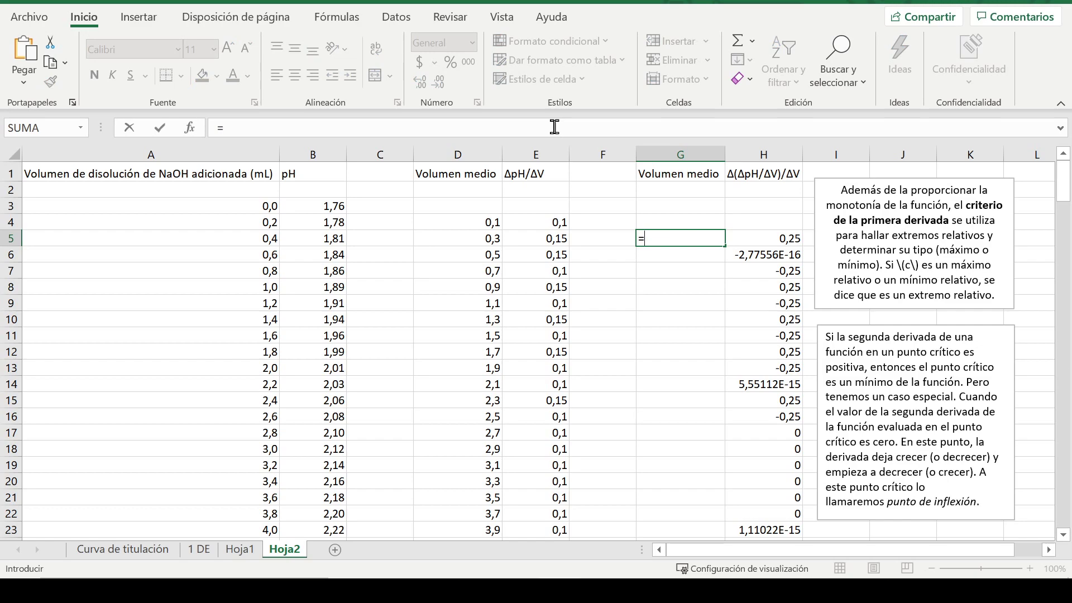
pyautogui.click(492, 237)
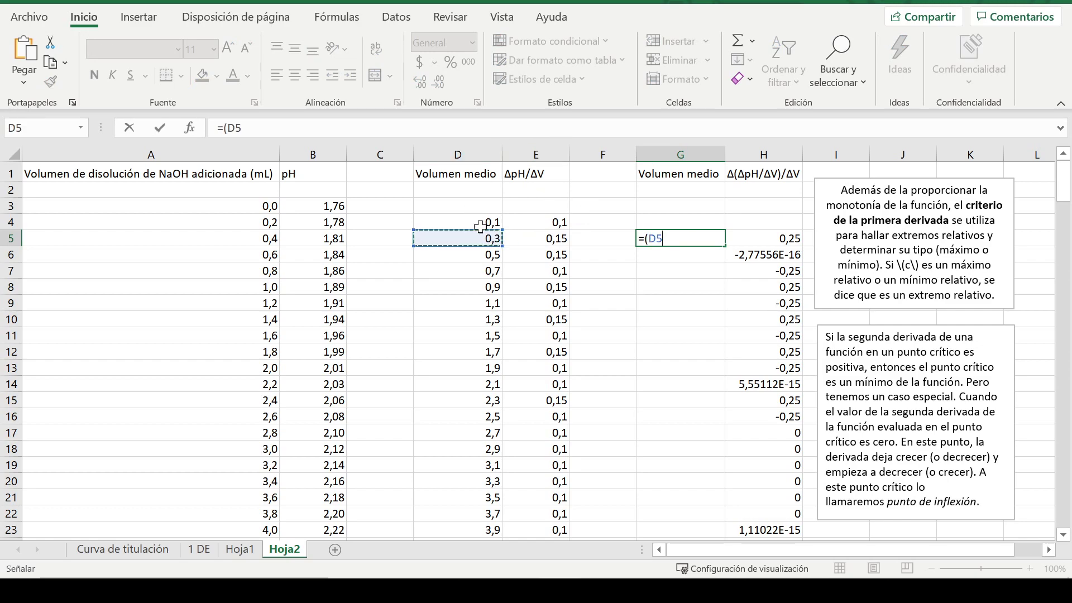
pyautogui.write('+')
pyautogui.click(489, 222)
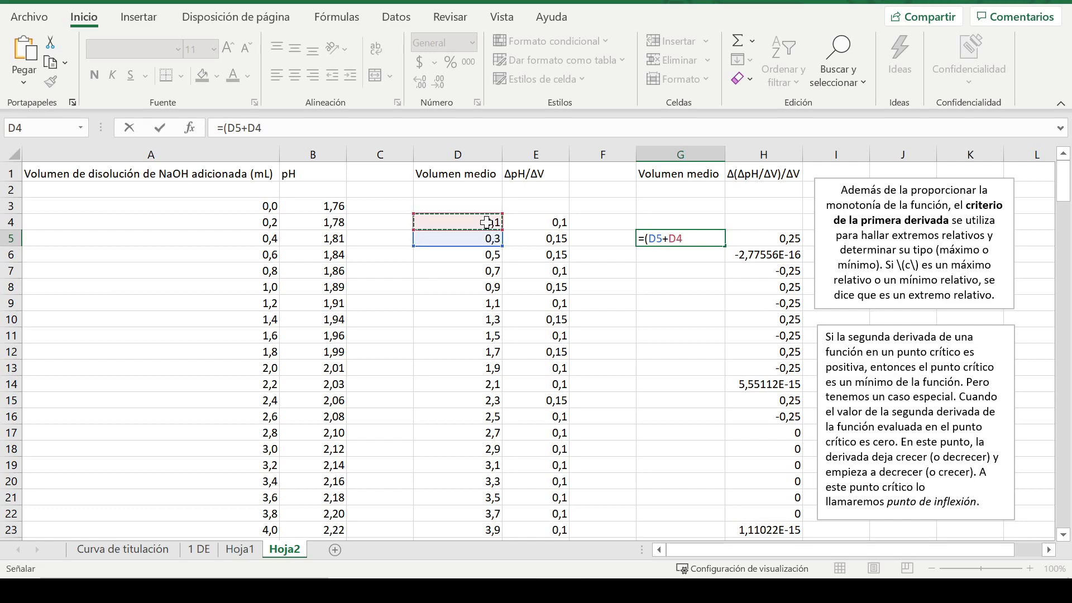
pyautogui.write(')')
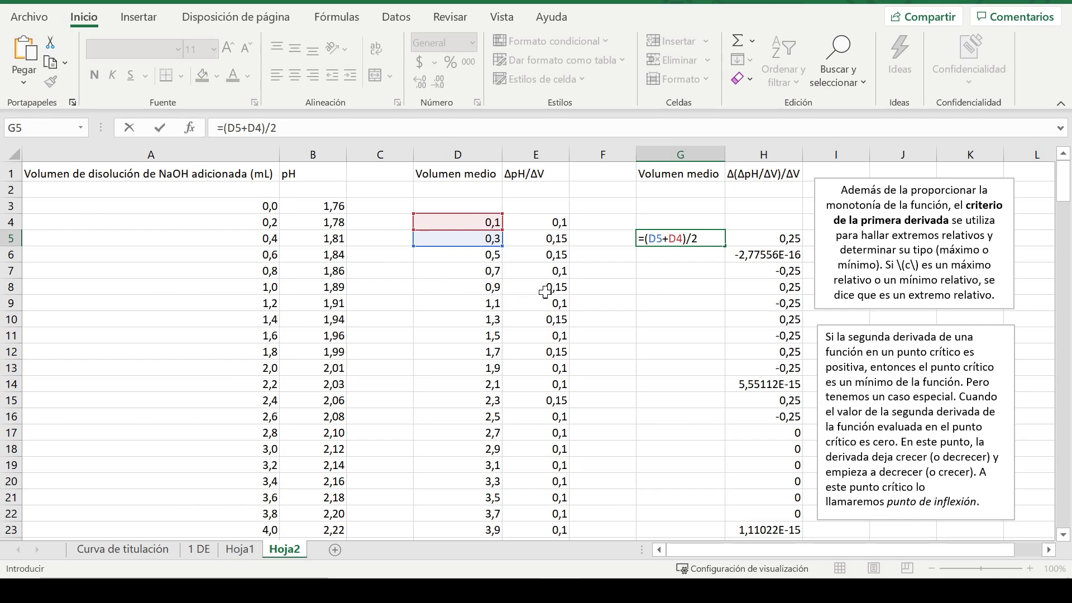
pyautogui.write('/2')
pyautogui.press('Return')
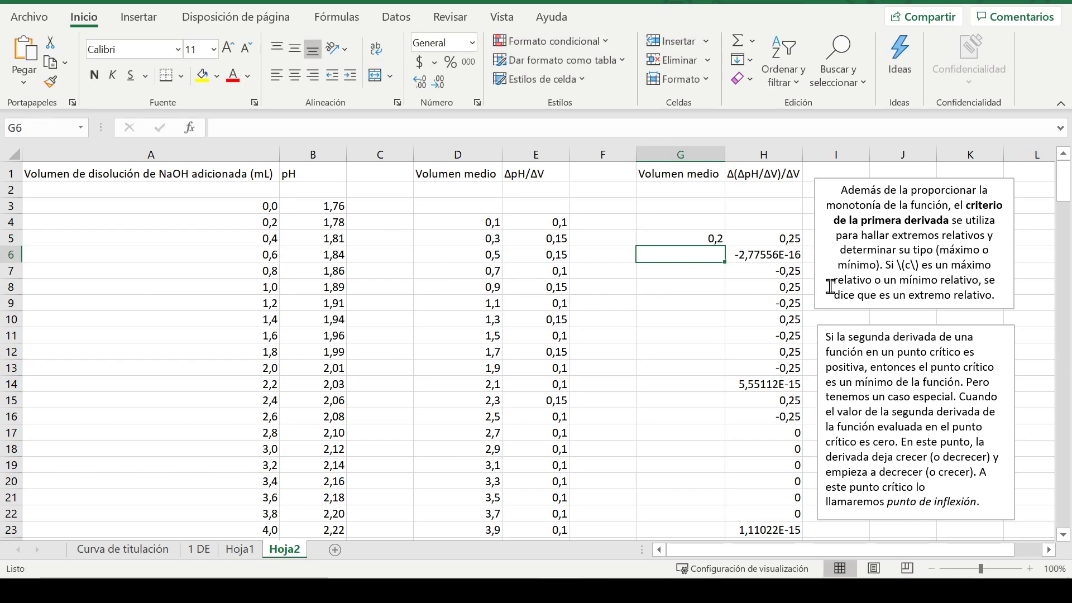
# Fill the mean-volume formula from G5 down to G203
pyautogui.click(722, 237)
pyautogui.moveTo(726, 248); pyautogui.dragTo(704, 484)
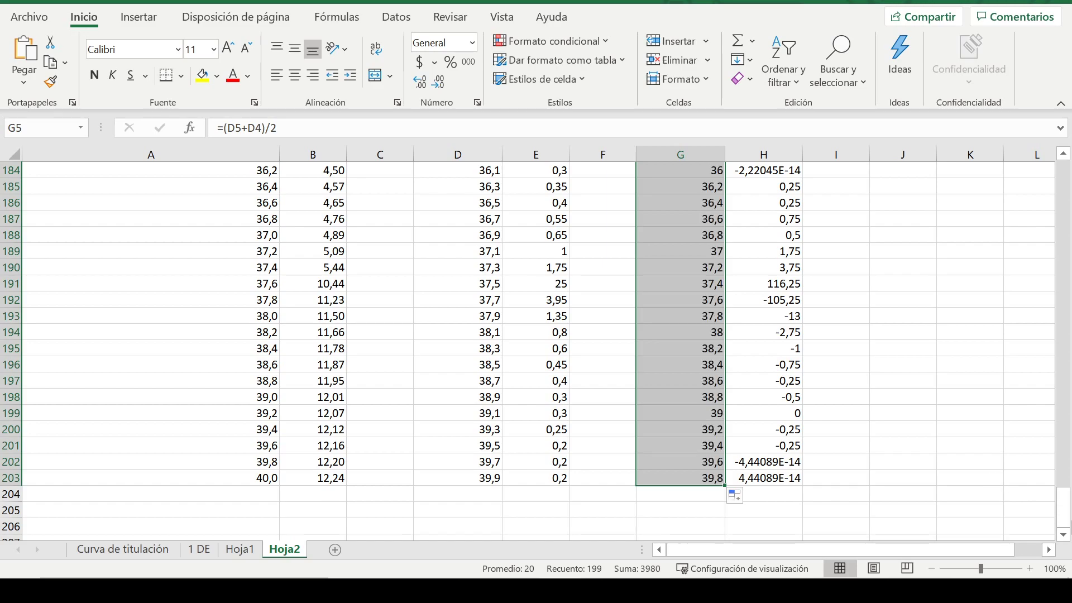
pyautogui.moveTo(1064, 508); pyautogui.dragTo(1065, 179)
# Insert a markers-only scatter chart of the mean volume and second-derivative data in G5:H203
pyautogui.click(682, 237)
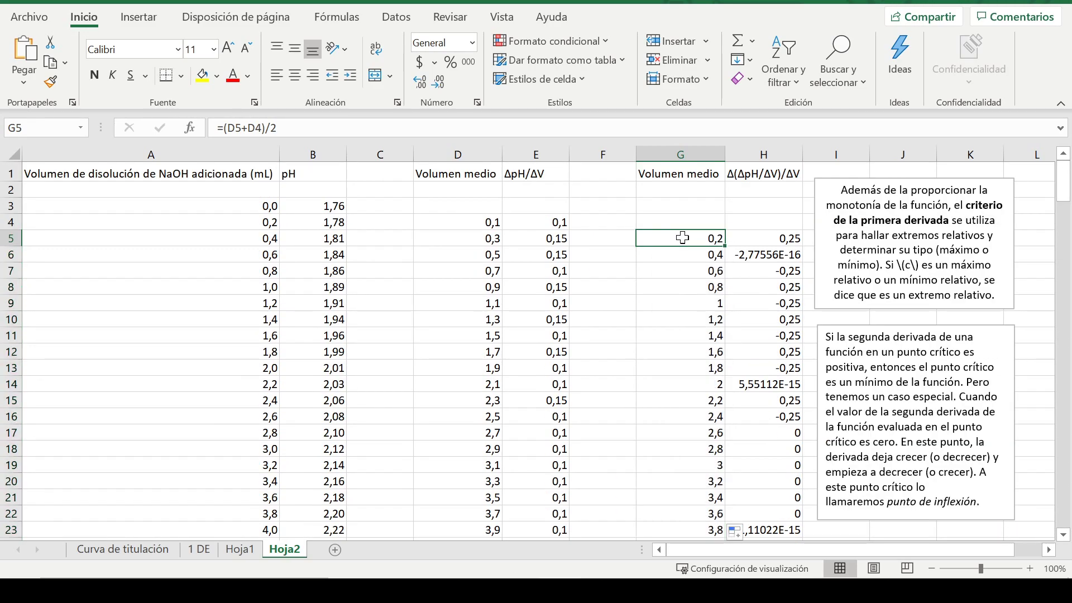
pyautogui.hotkey('shift', 'Right')
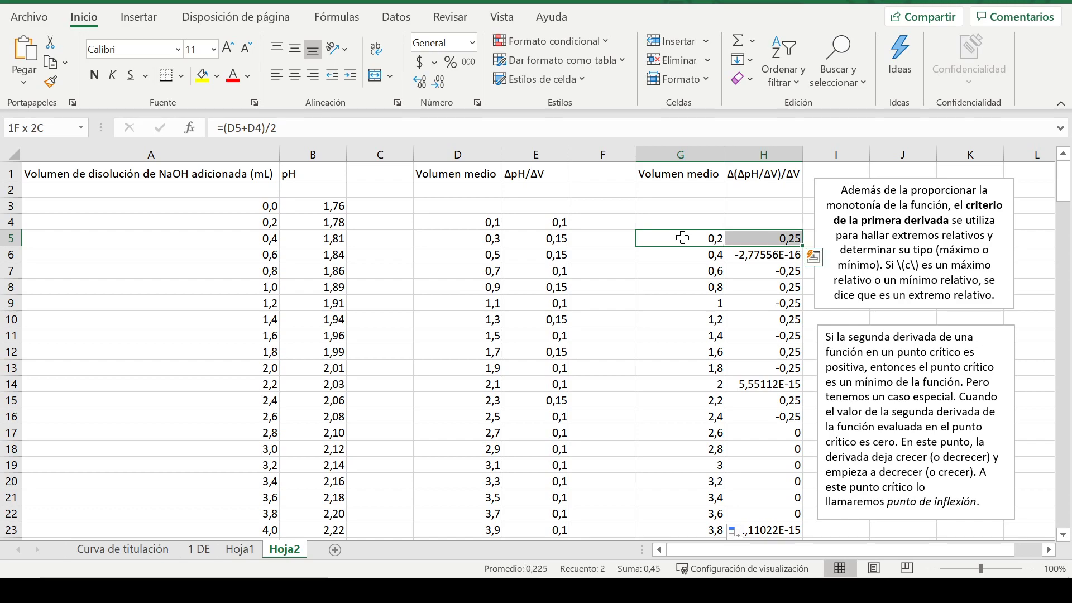
pyautogui.hotkey('ctrl', 'shift', 'Down')
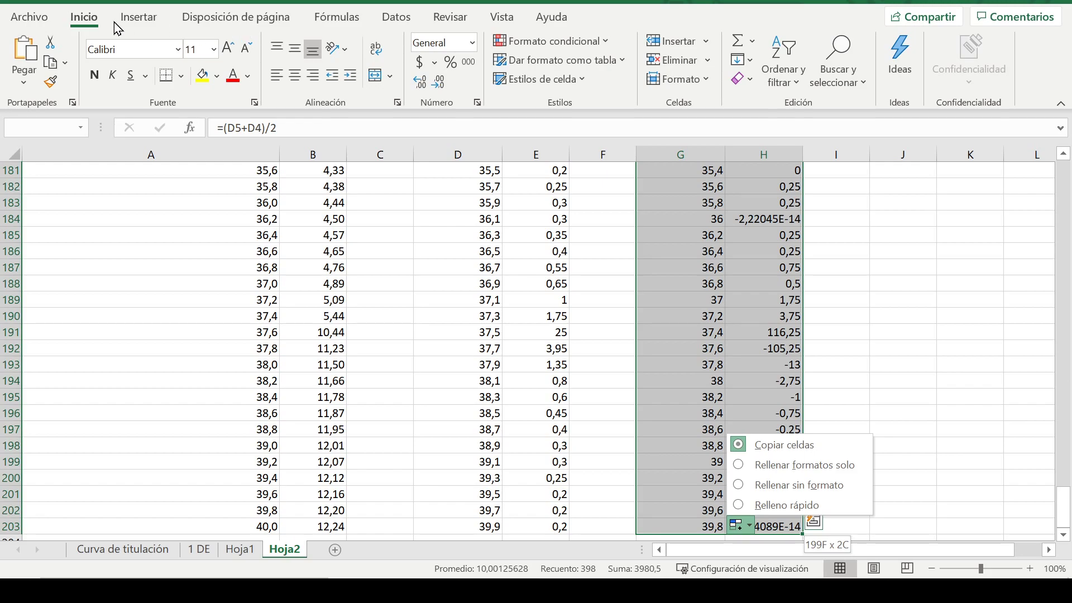
pyautogui.click(139, 17)
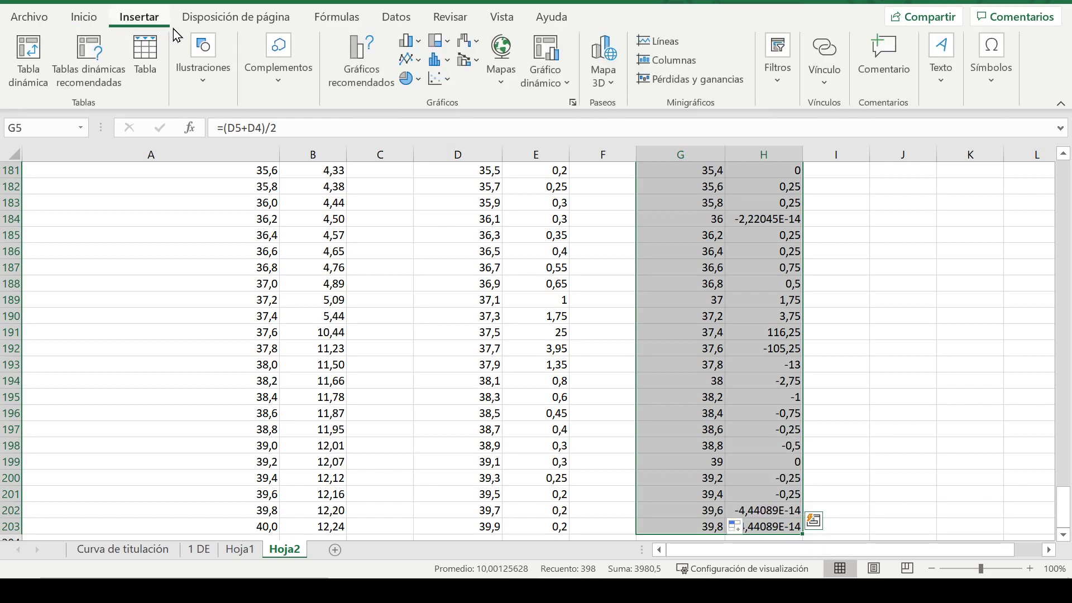
pyautogui.click(435, 78)
pyautogui.click(449, 133)
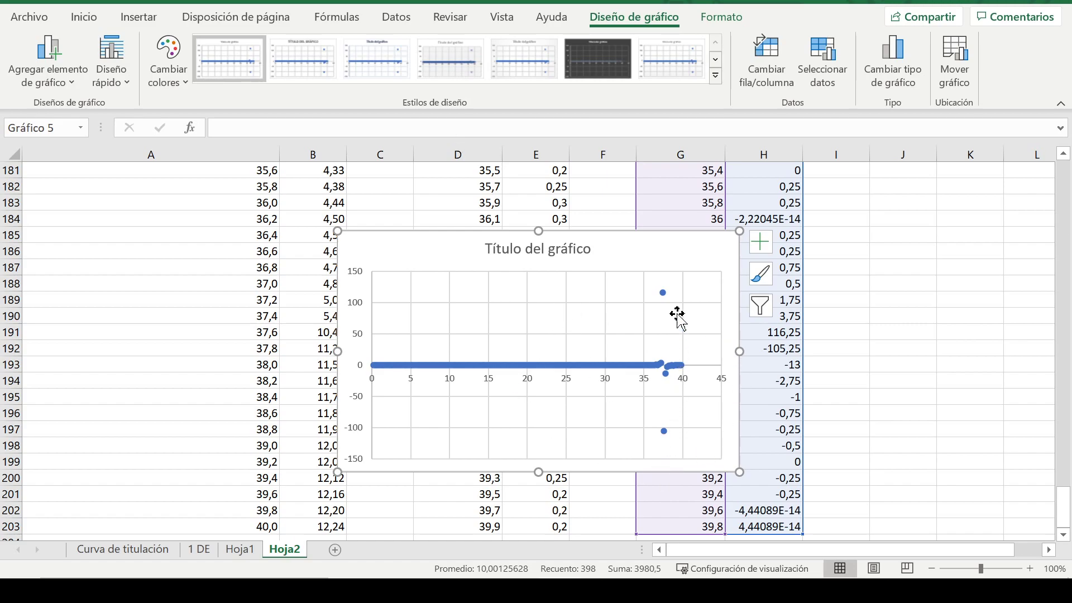
# Move the second-derivative scatter chart to a new sheet named 2 DE
pyautogui.click(595, 297)
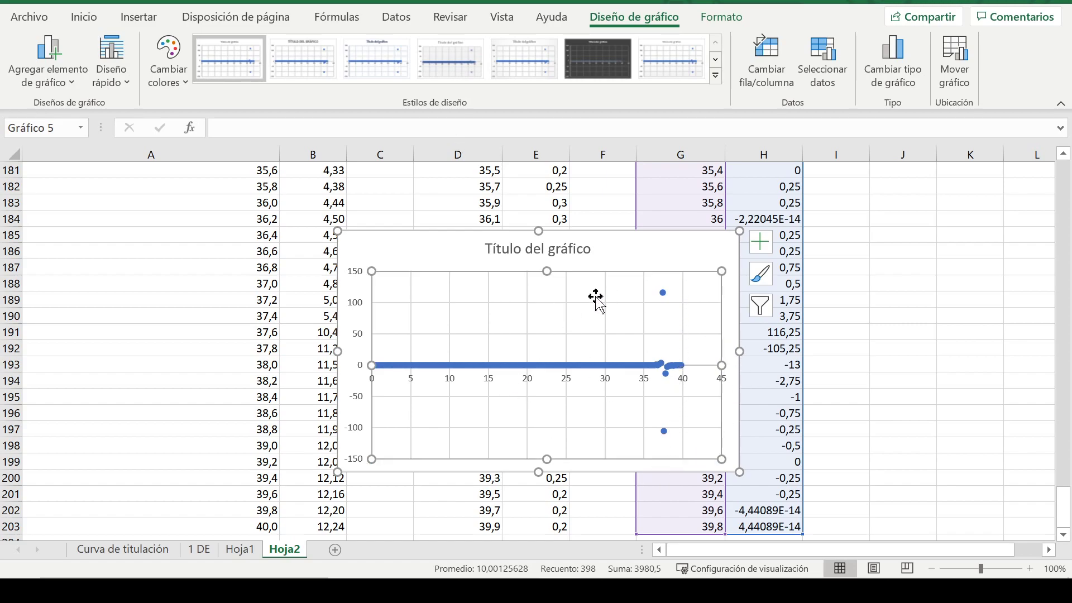
pyautogui.click(611, 258)
pyautogui.rightClick(614, 250)
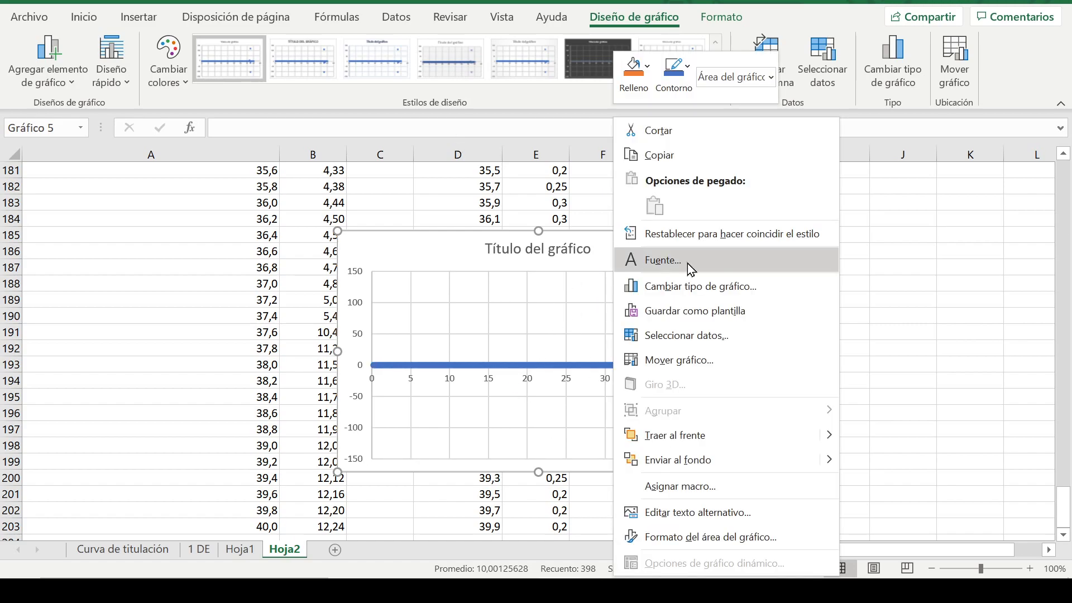
pyautogui.click(771, 365)
pyautogui.click(655, 329)
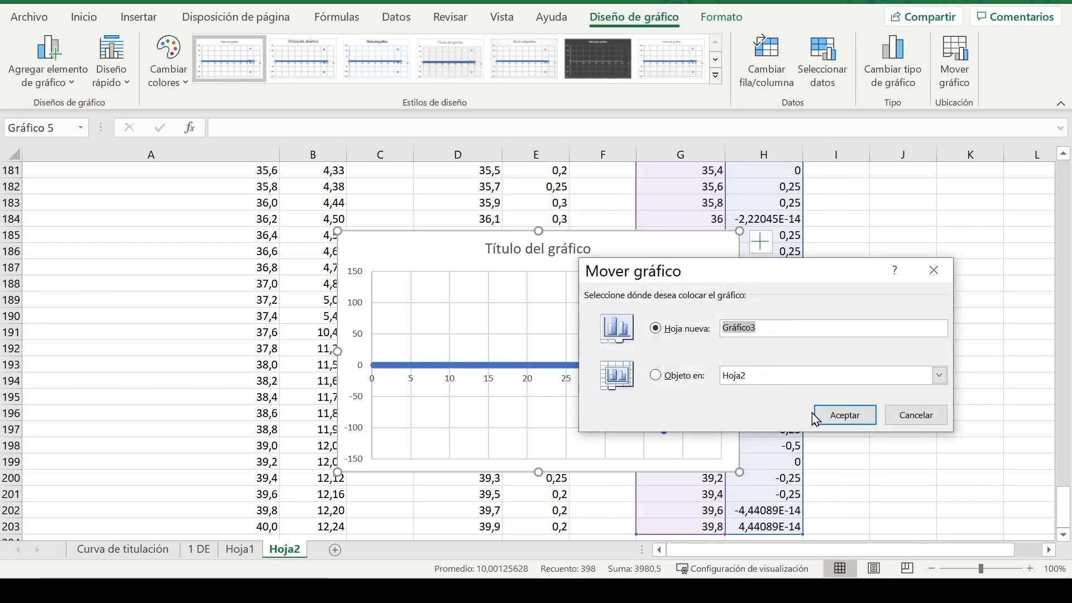
pyautogui.write('2 DE')
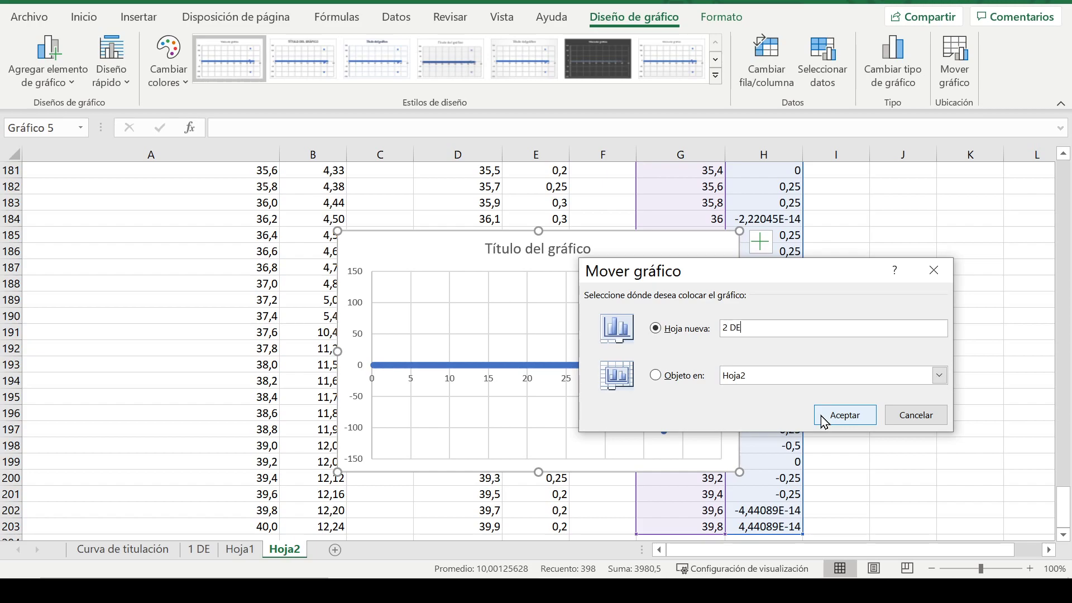
pyautogui.click(823, 419)
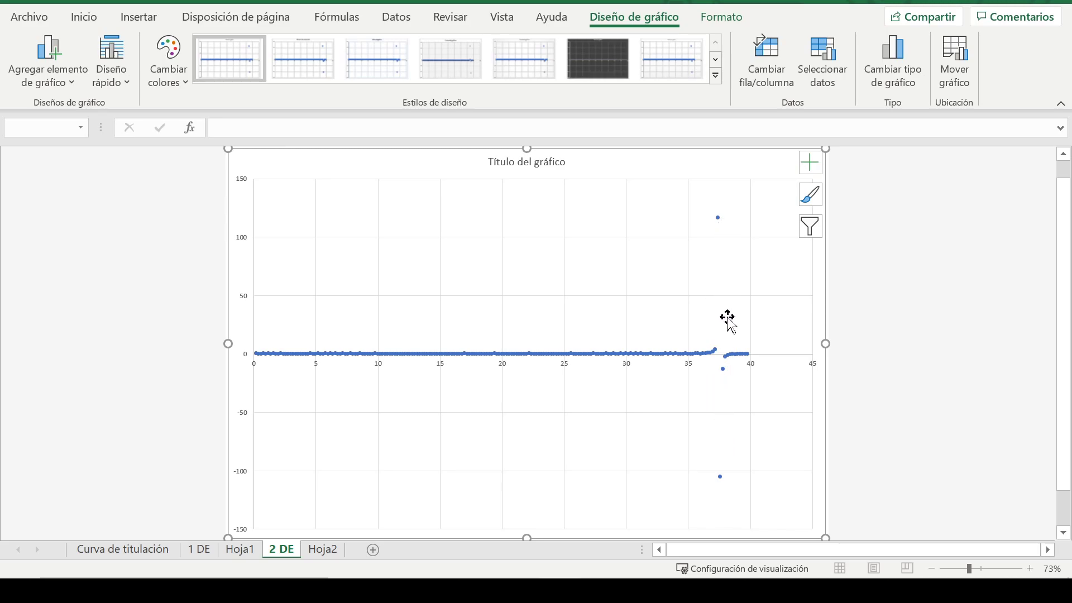
# Give the plot area of the chart on 2 DE a solid line border and close the formatting options
pyautogui.doubleClick(700, 363)
pyautogui.click(696, 357)
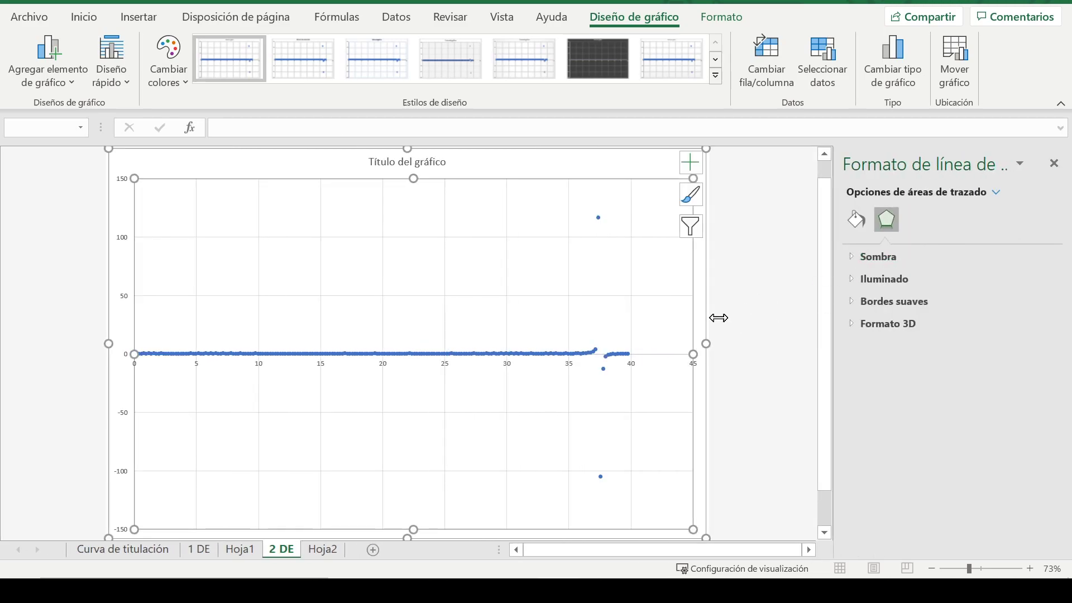
pyautogui.click(859, 224)
pyautogui.click(927, 327)
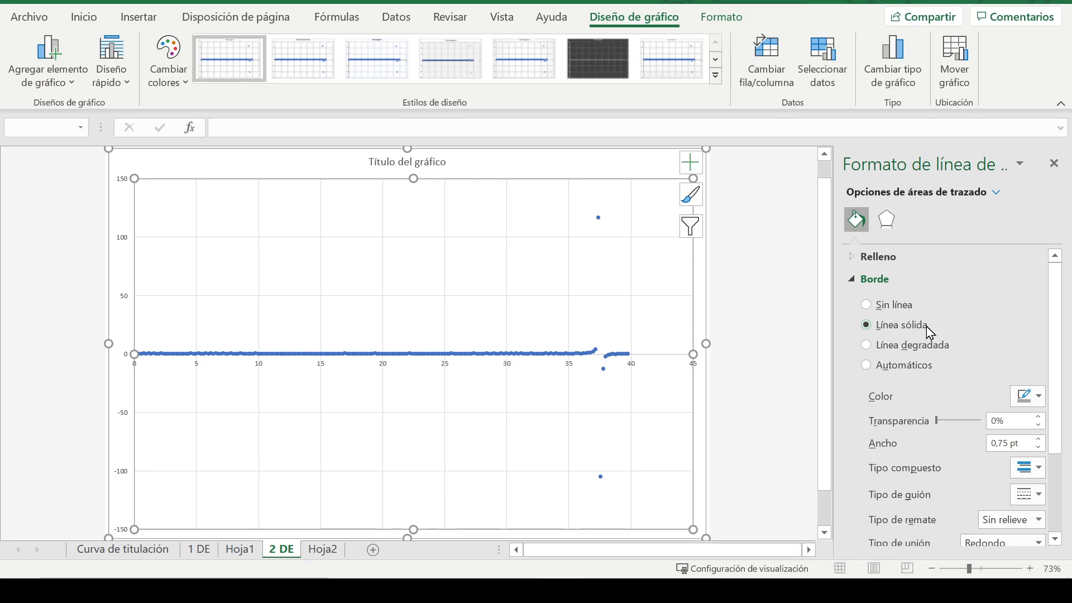
pyautogui.click(1055, 163)
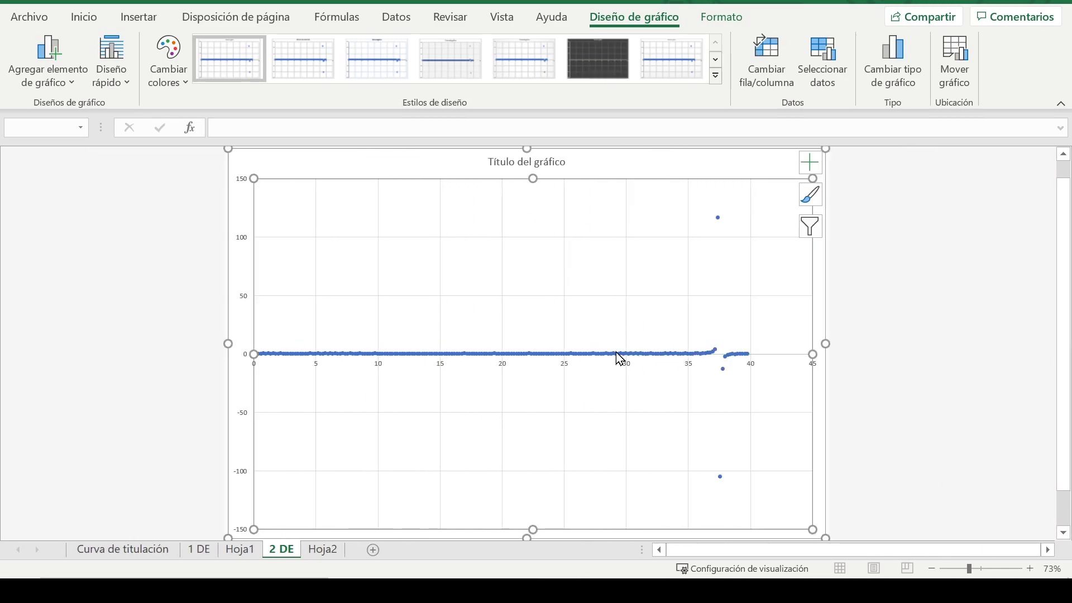
# Connect the points of the second-derivative data series with a solid line and give it a dotted dash type
pyautogui.doubleClick(709, 353)
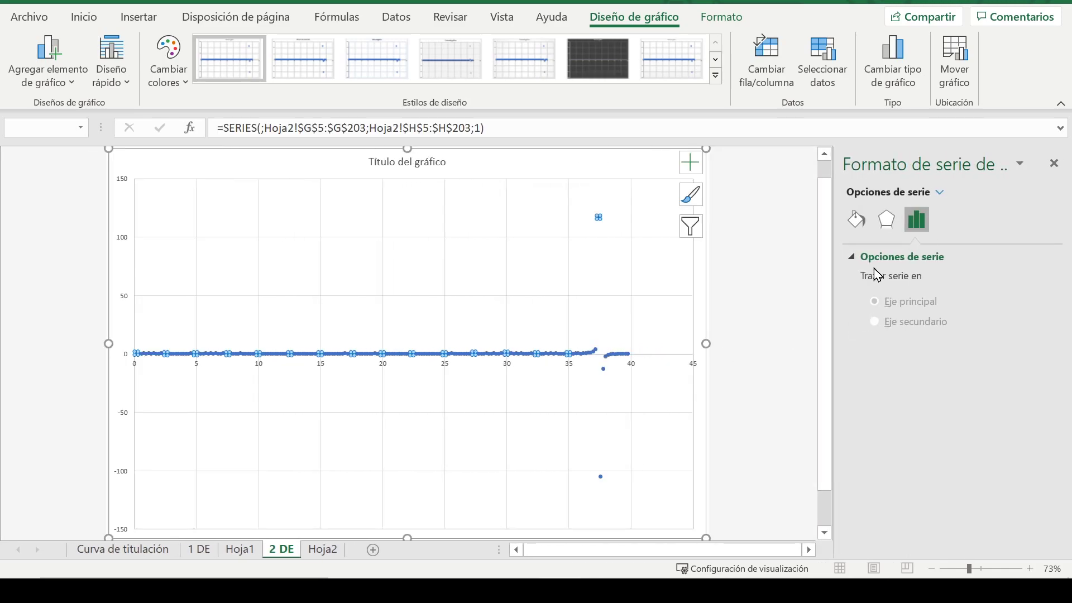
pyautogui.click(859, 223)
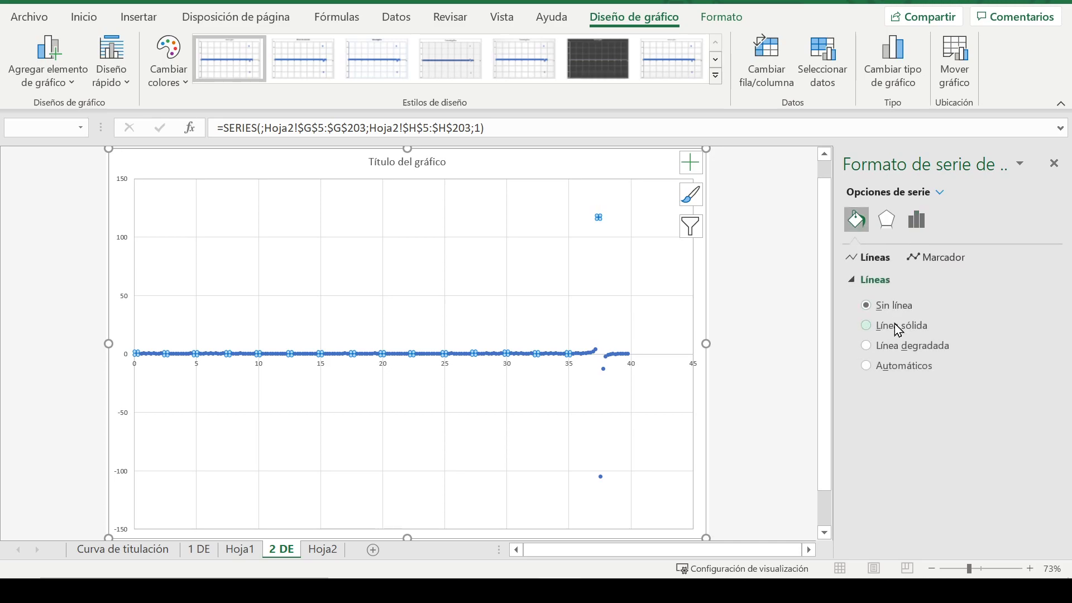
pyautogui.click(895, 325)
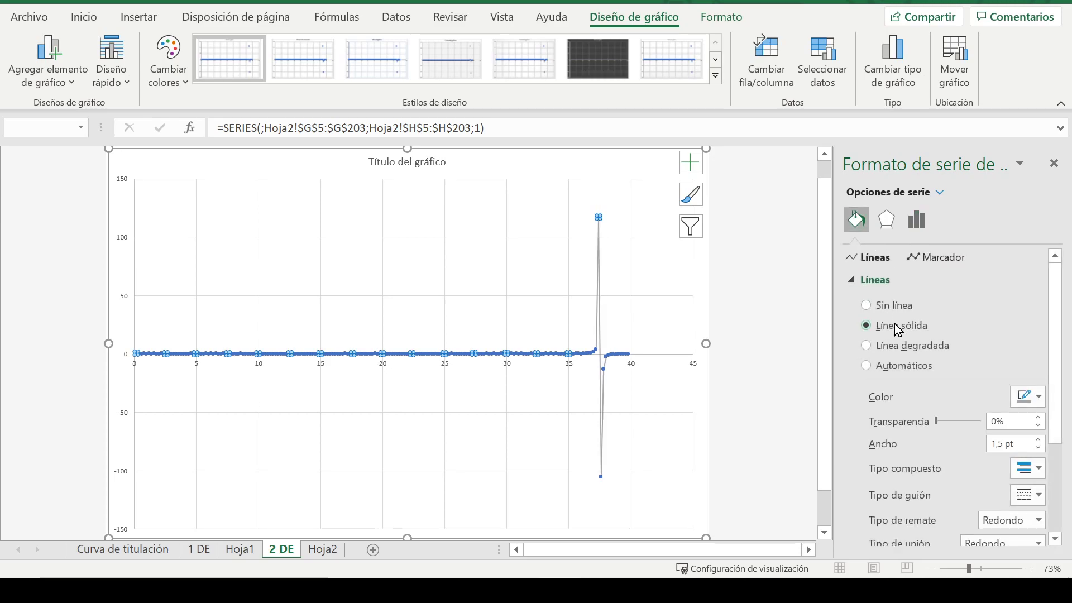
pyautogui.click(1035, 483)
pyautogui.click(1016, 397)
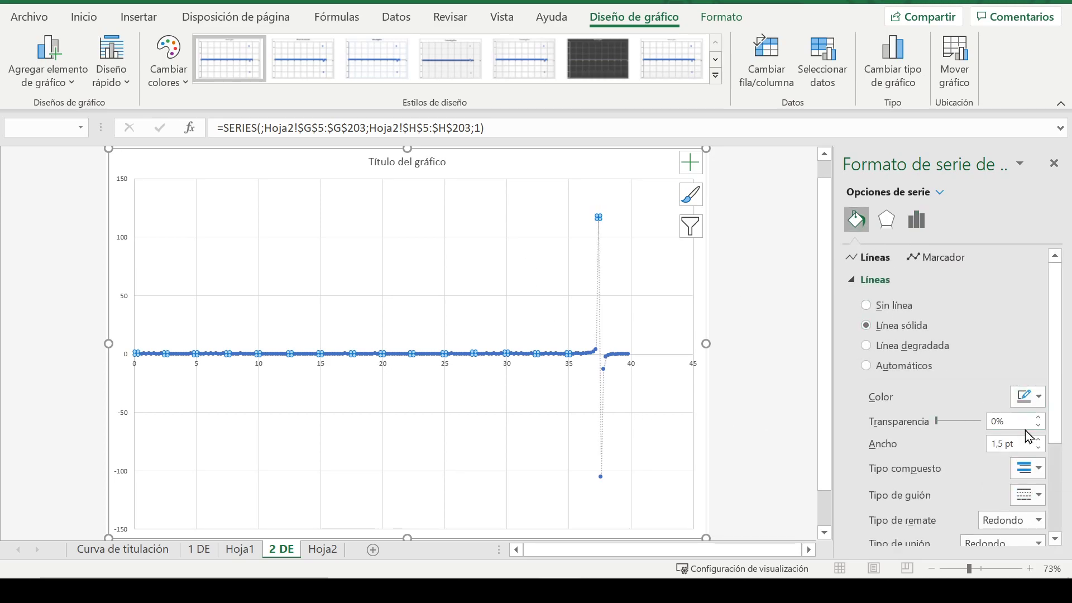
# Set the width of the data series line to 3 pt and close the formatting options
pyautogui.click(1040, 441)
pyautogui.click(1039, 441)
pyautogui.click(1039, 440)
pyautogui.click(1040, 441)
pyautogui.click(1039, 441)
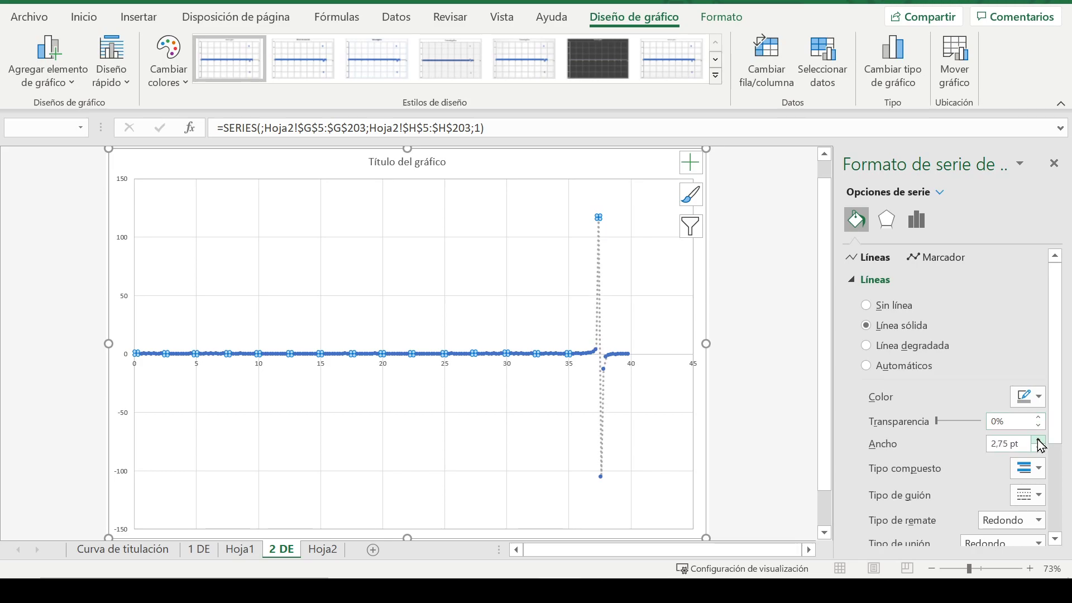
pyautogui.click(1039, 440)
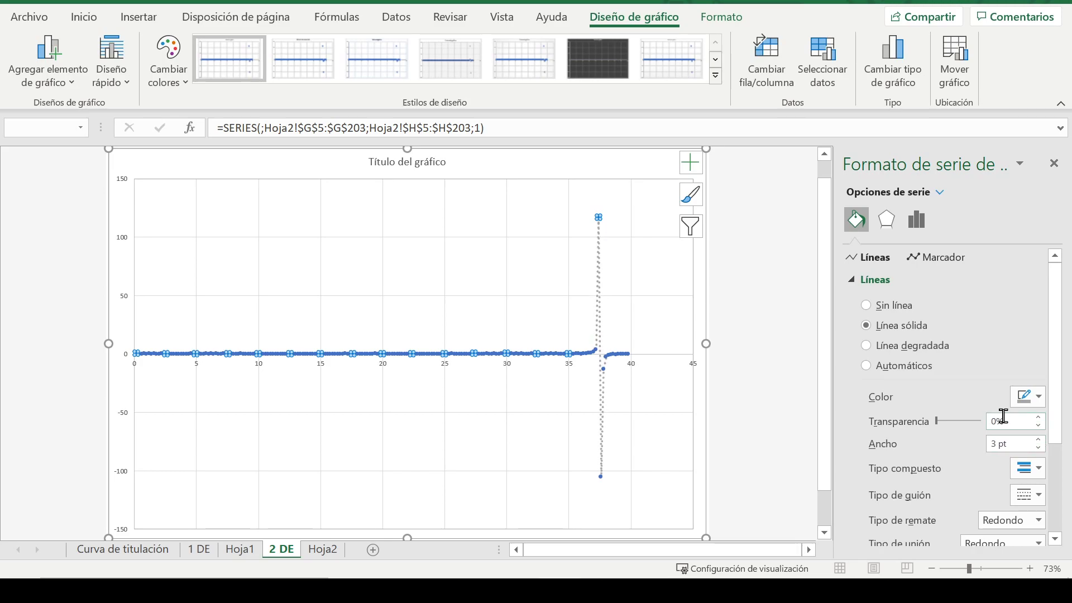
pyautogui.click(1055, 163)
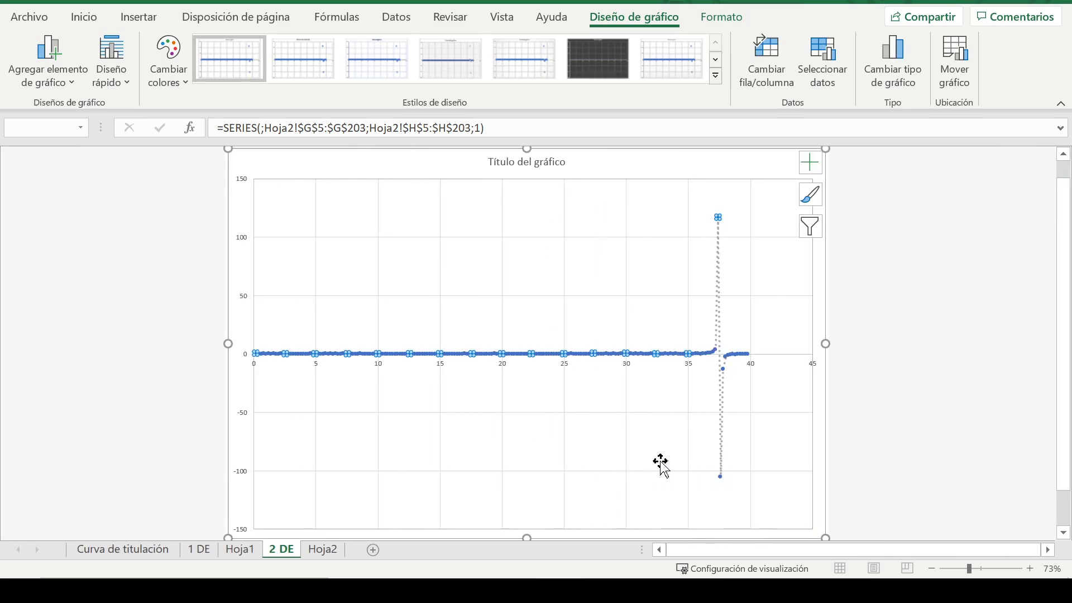
# Examine the steep sign change of the second-derivative curve and its lowest and highest points on the chart
pyautogui.click(688, 463)
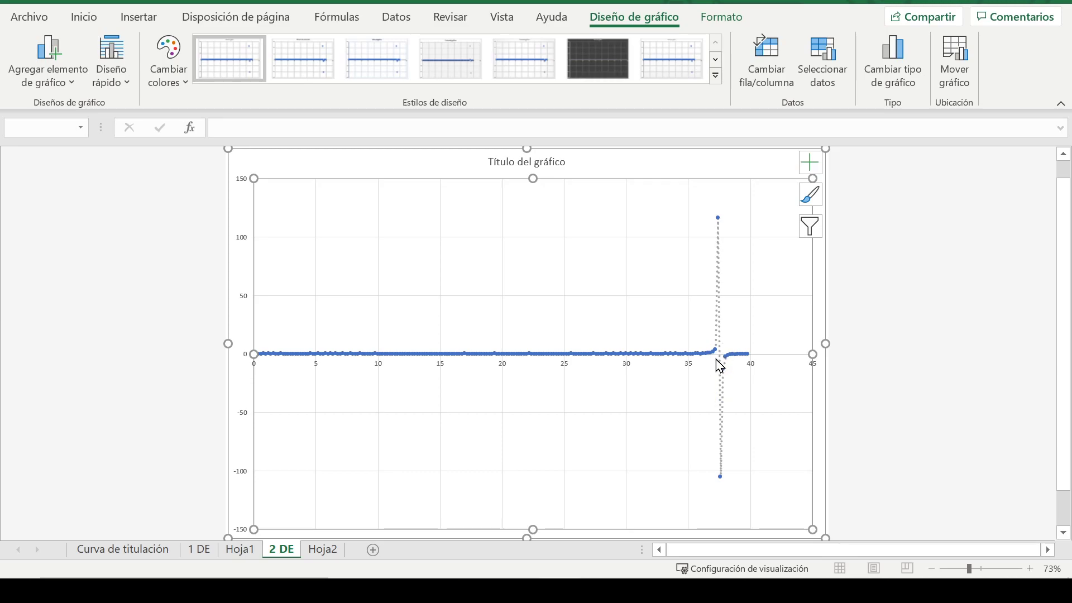
pyautogui.moveTo(724, 363)
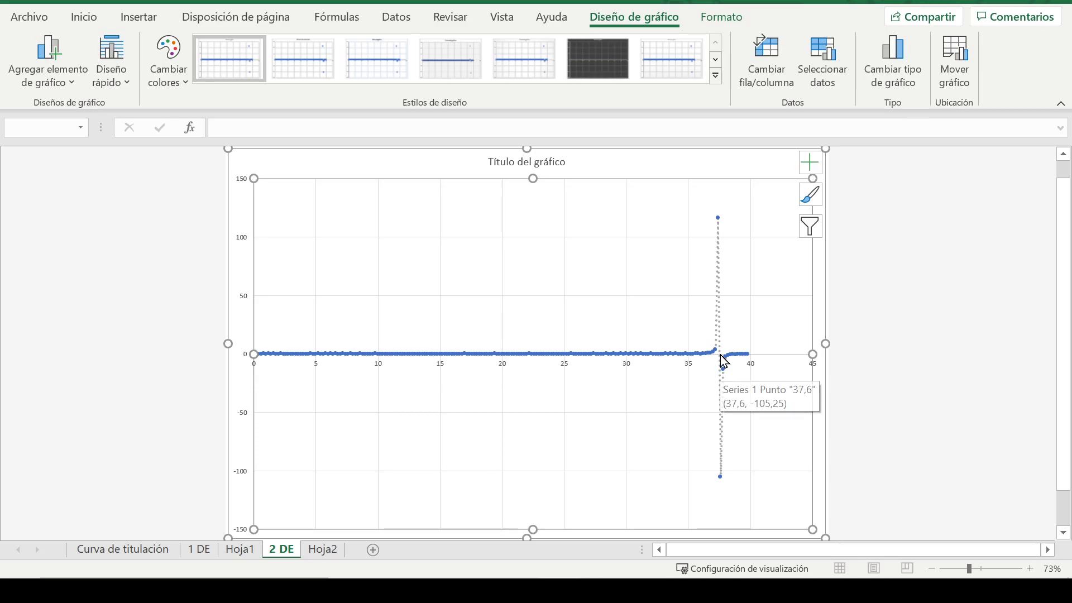
pyautogui.moveTo(722, 479)
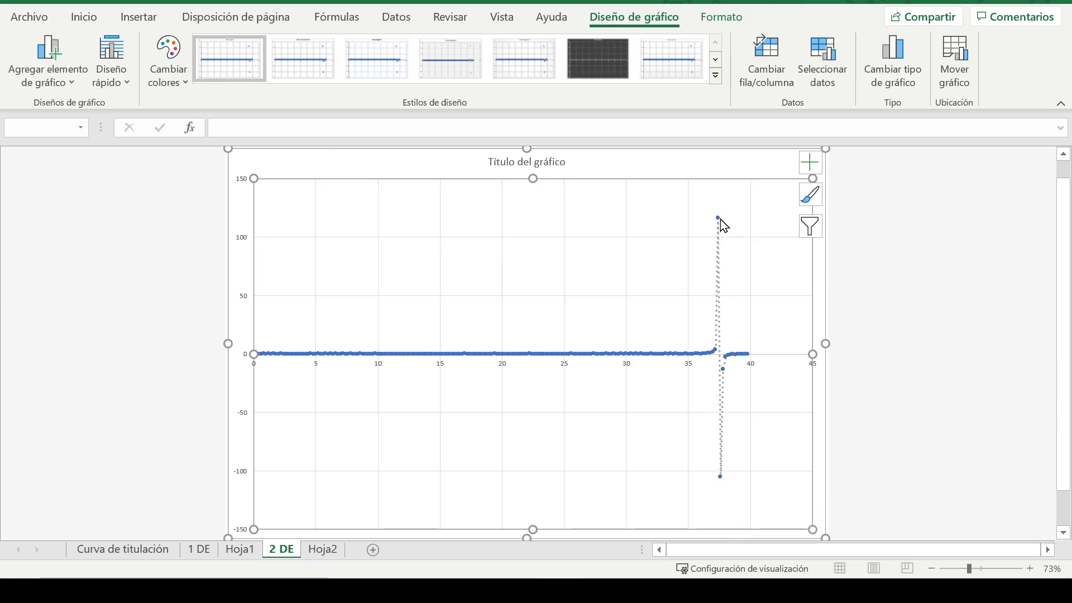
pyautogui.moveTo(724, 225)
# Compare the second-derivative values in H191 and H192 on Hoja2 with the first derivative in E191 and the 1 DE chart
pyautogui.click(249, 552)
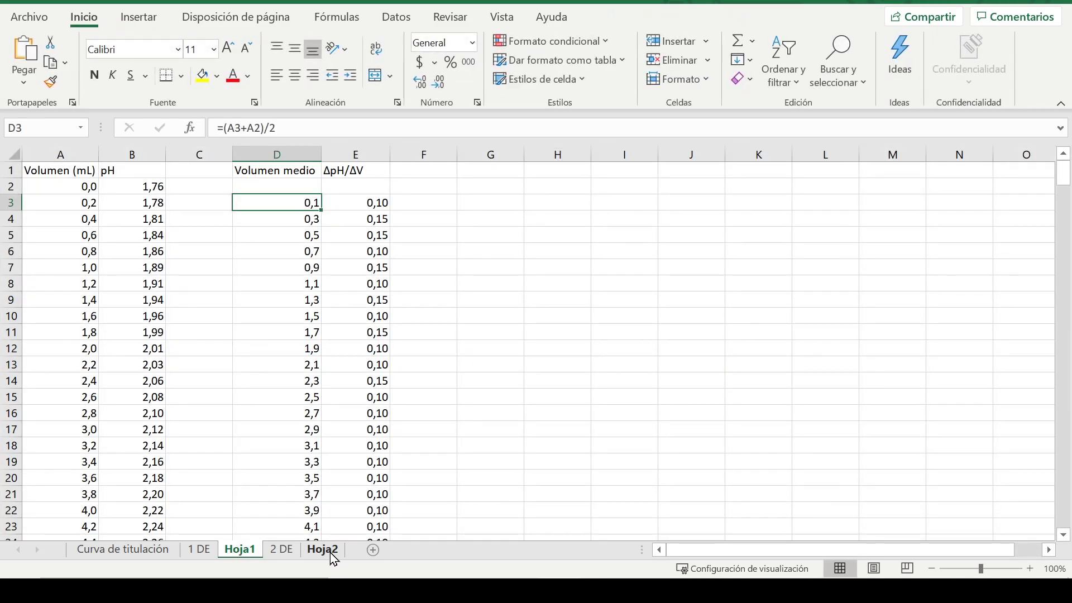
pyautogui.click(327, 551)
pyautogui.click(765, 426)
pyautogui.scroll(1, 795, 402)
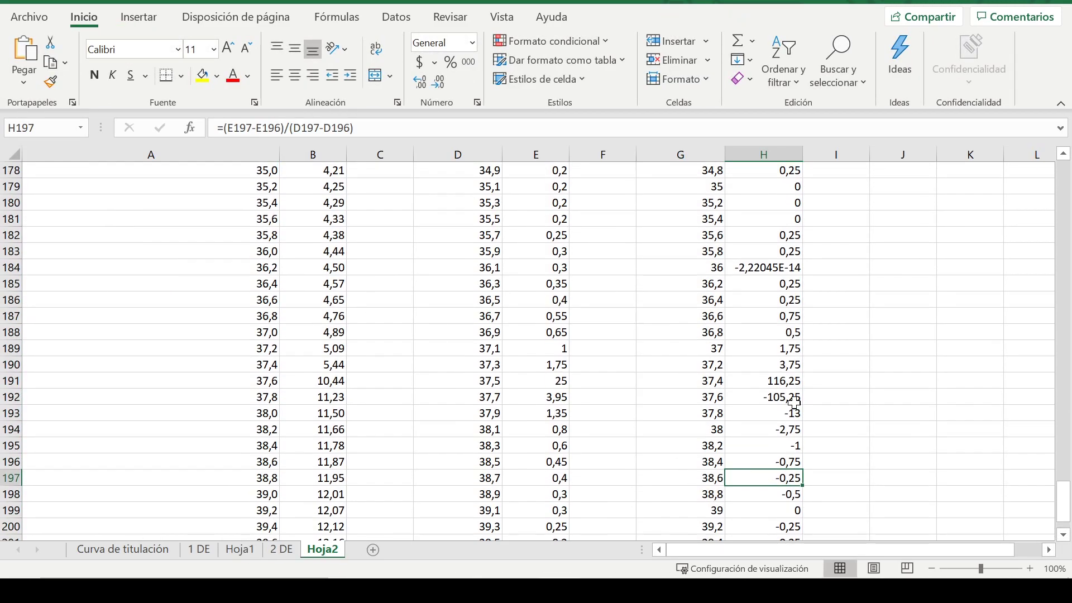
pyautogui.click(780, 384)
pyautogui.click(771, 399)
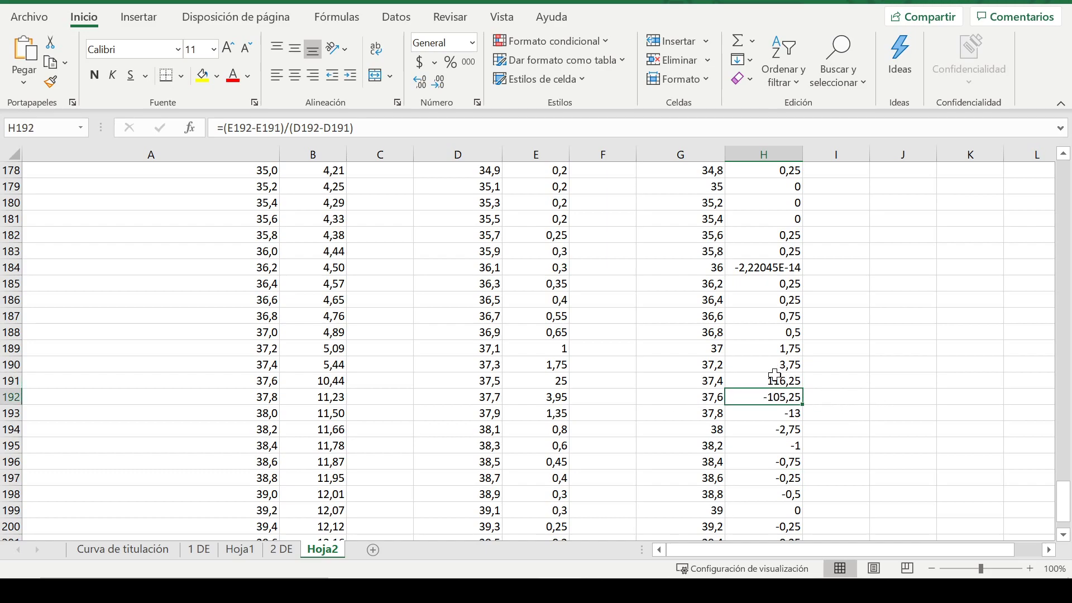
pyautogui.click(767, 377)
pyautogui.click(774, 407)
pyautogui.click(771, 399)
pyautogui.click(556, 379)
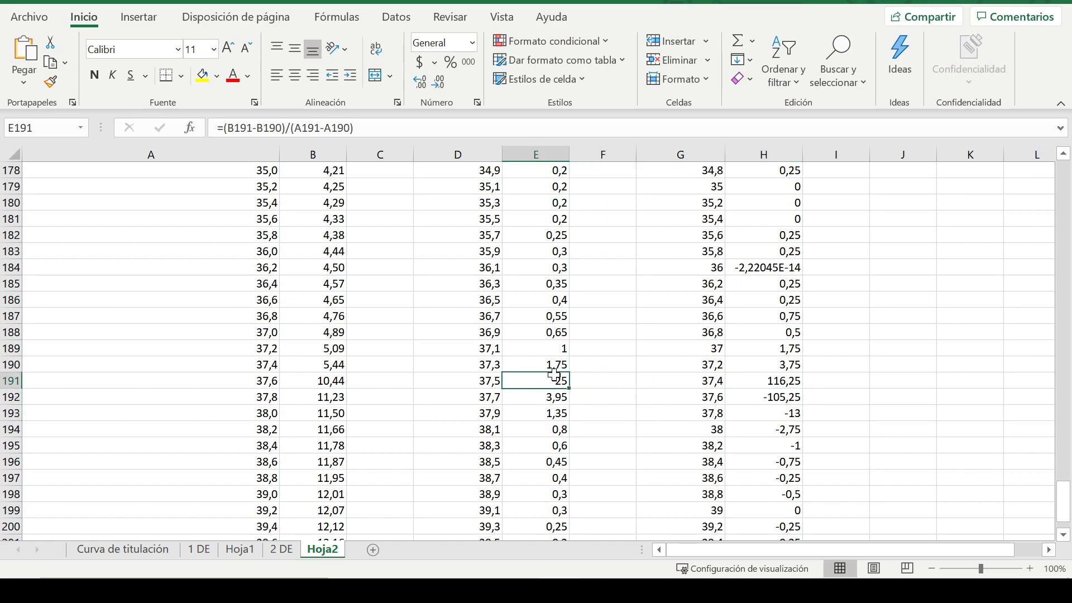
pyautogui.click(207, 550)
# Replace the chart title on sheet 2 DE with "Segunda derivada de la curva de titulación de un ácido desconocido"
pyautogui.click(291, 551)
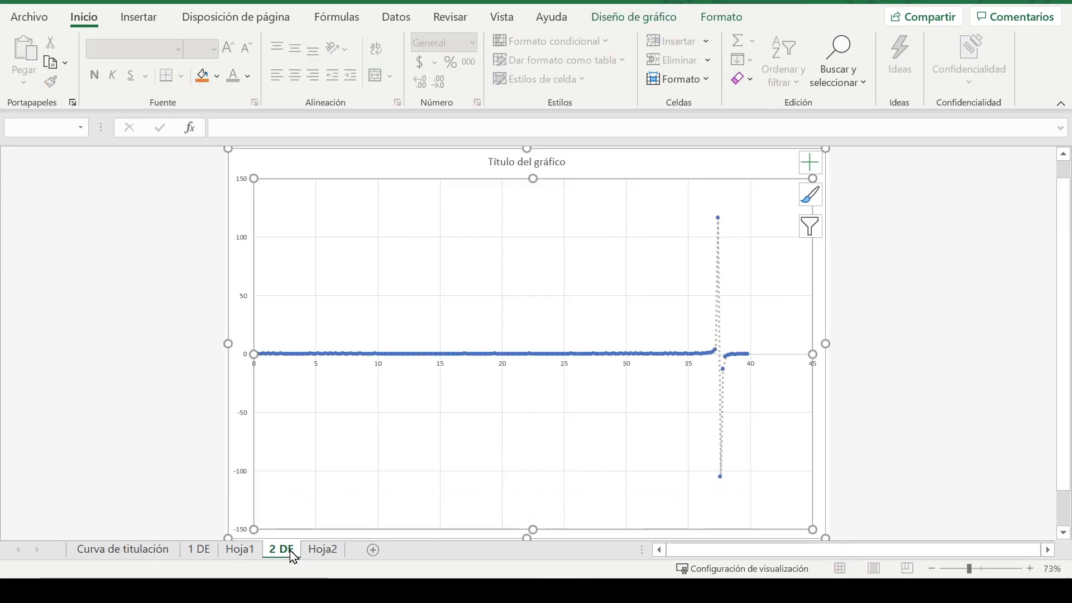
pyautogui.click(521, 162)
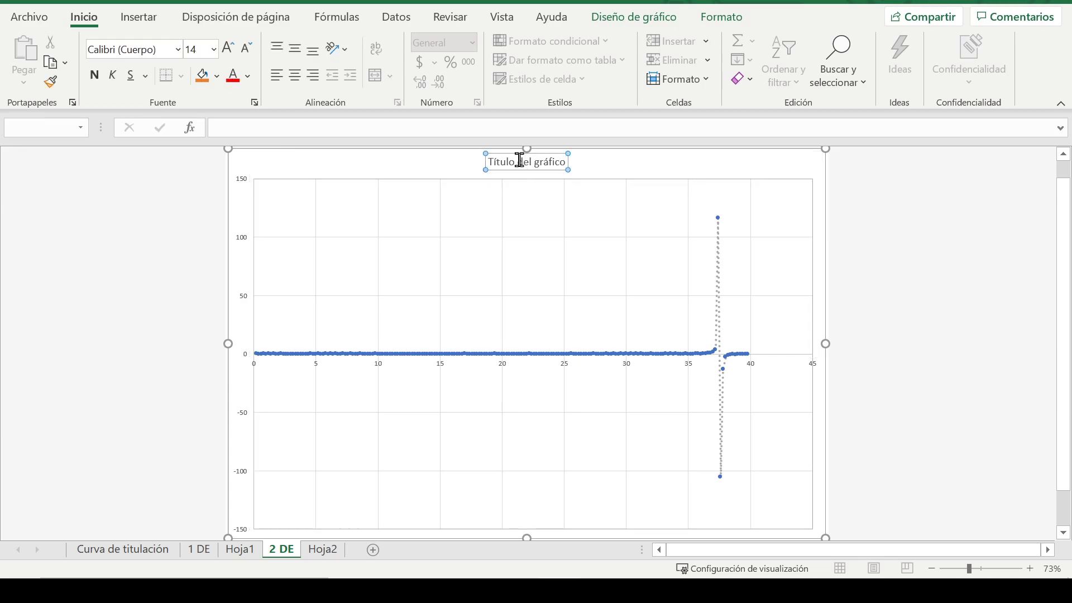
pyautogui.doubleClick(521, 161)
pyautogui.click(479, 160)
pyautogui.click(415, 162)
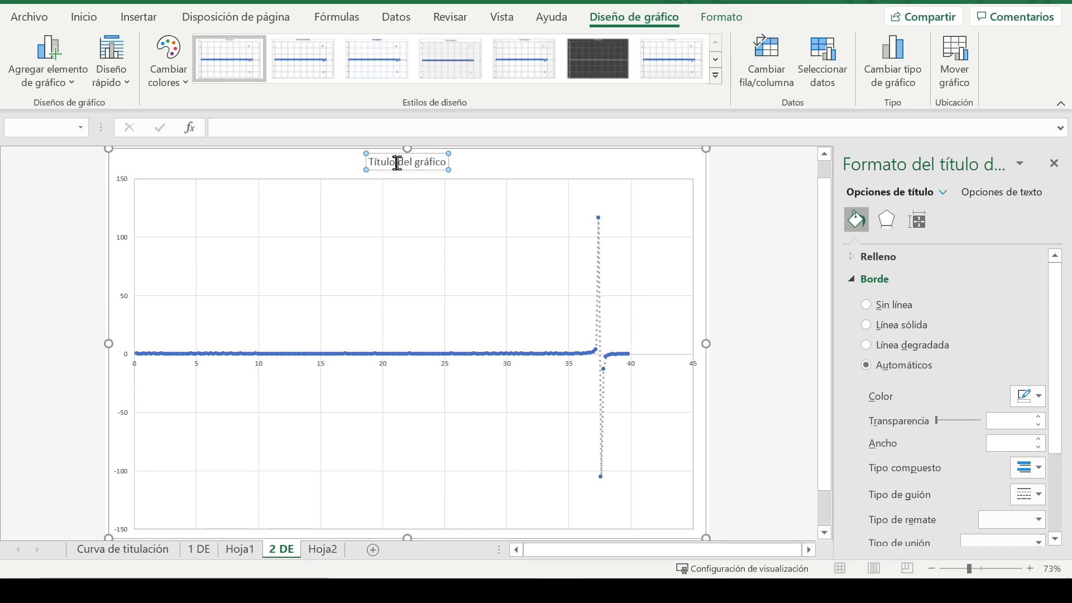
pyautogui.press('BackSpace')
pyautogui.press('BackSpace')
pyautogui.press('BackSpace')
pyautogui.press('BackSpace')
pyautogui.press('BackSpace')
pyautogui.press('BackSpace')
pyautogui.press('BackSpace')
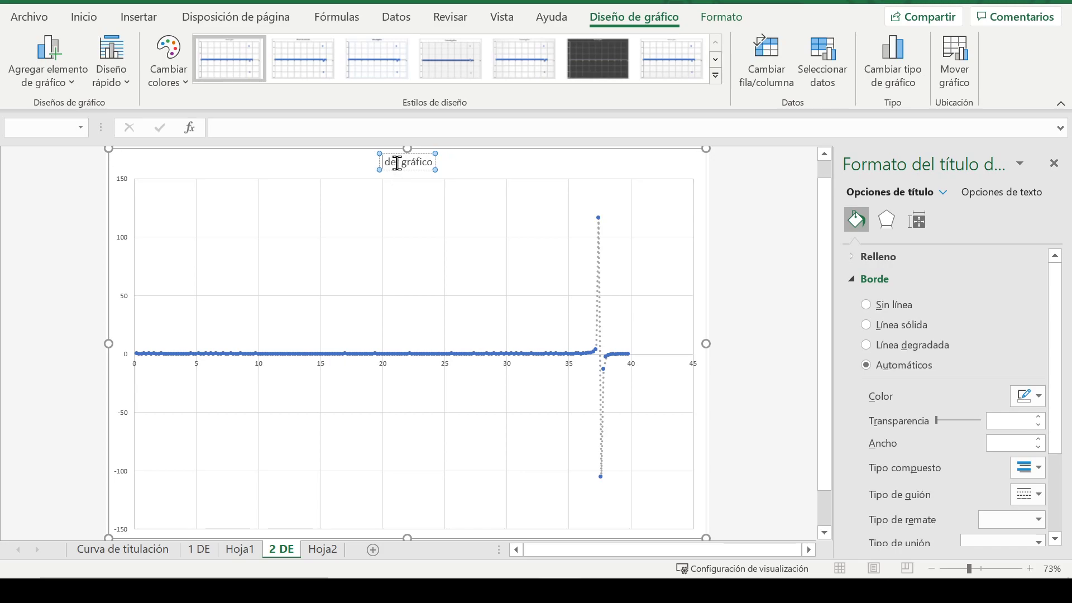
pyautogui.press('Delete')
pyautogui.press('Delete')
pyautogui.press('Delete')
pyautogui.press('Delete')
pyautogui.press('Delete')
pyautogui.press('Delete')
pyautogui.press('Delete')
pyautogui.press('Delete')
pyautogui.press('Delete')
pyautogui.press('Delete')
pyautogui.press('Delete')
pyautogui.write('S')
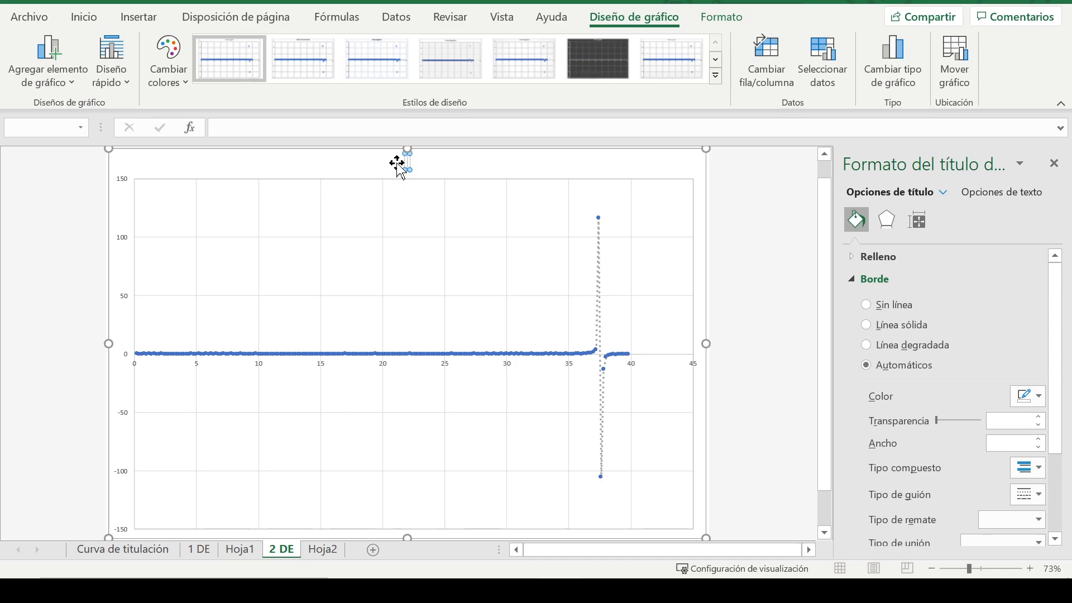
pyautogui.write('egunda')
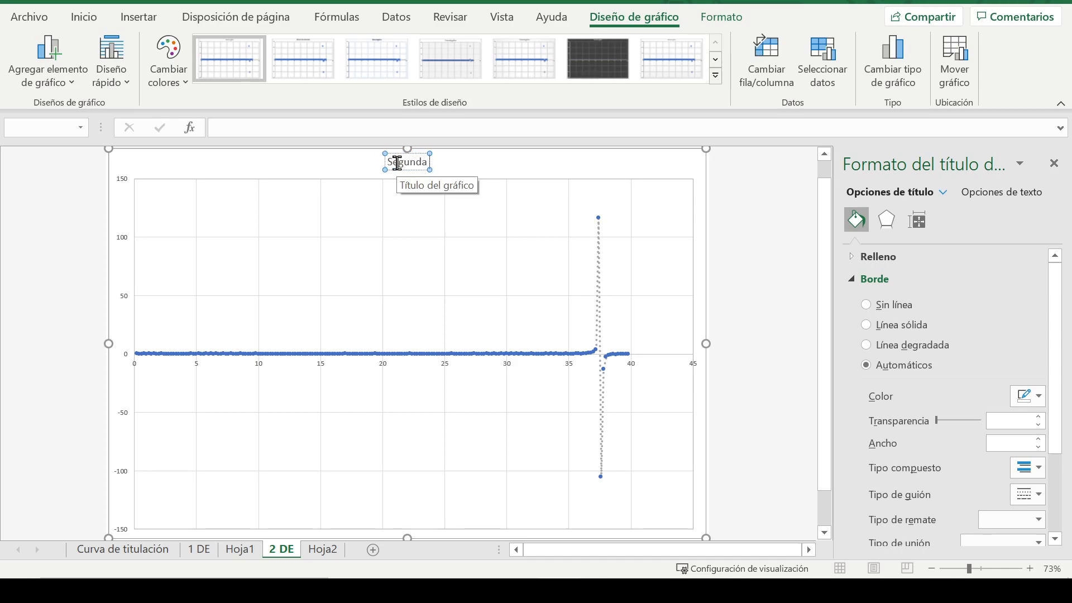
pyautogui.write(' derivada de la')
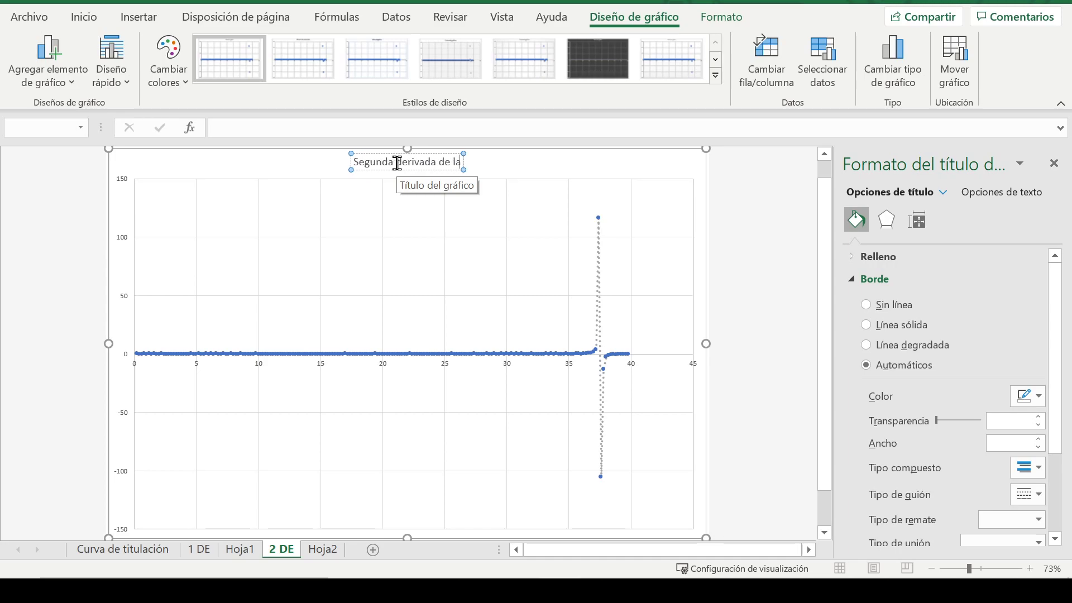
pyautogui.write(' cu')
pyautogui.press('BackSpace')
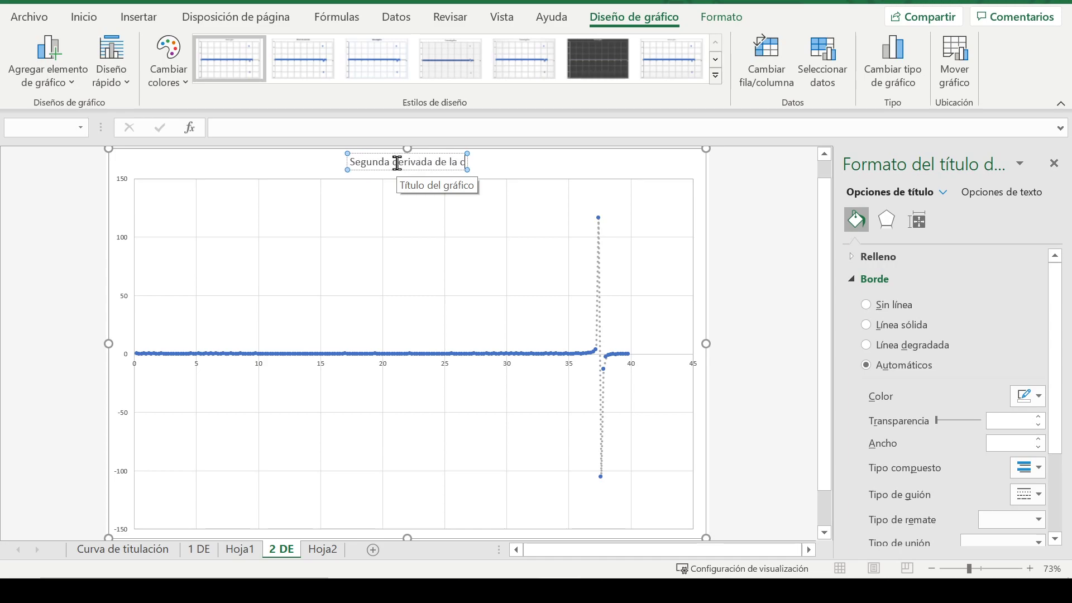
pyautogui.write('urva de t')
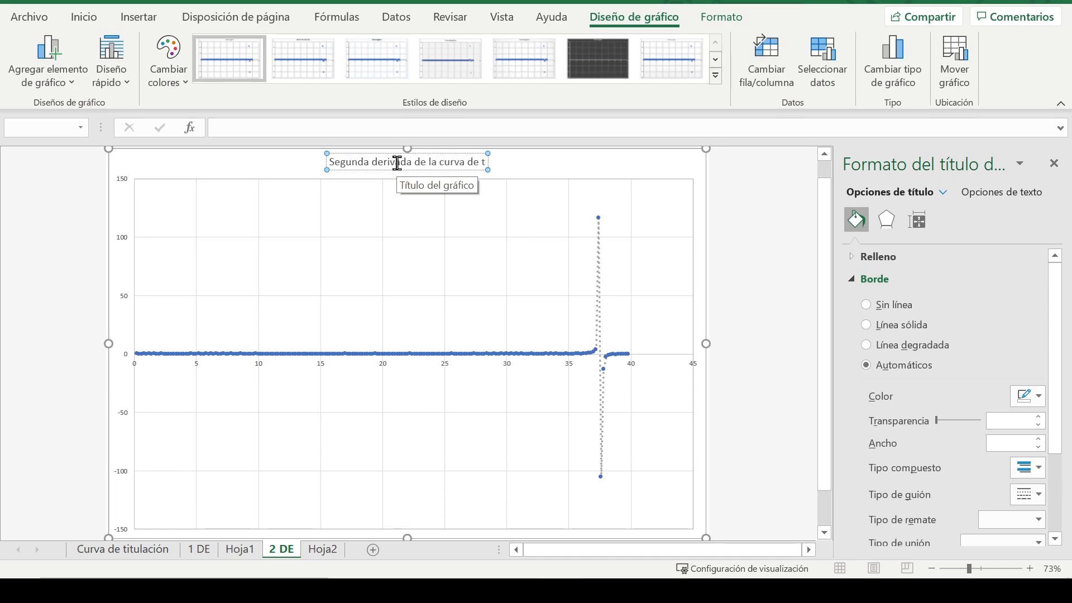
pyautogui.write('itulac')
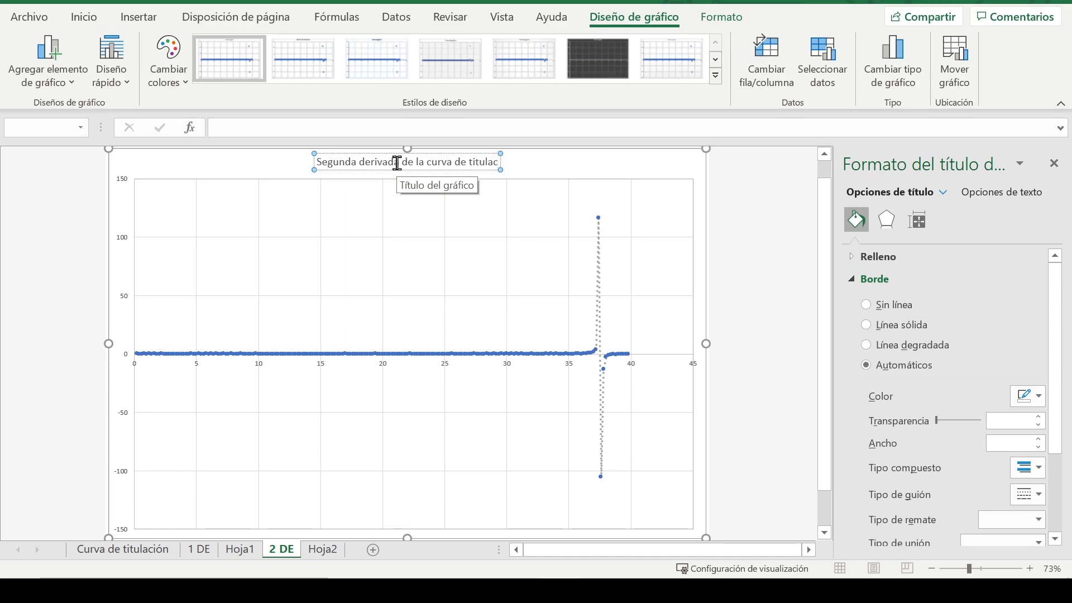
pyautogui.write('ión de')
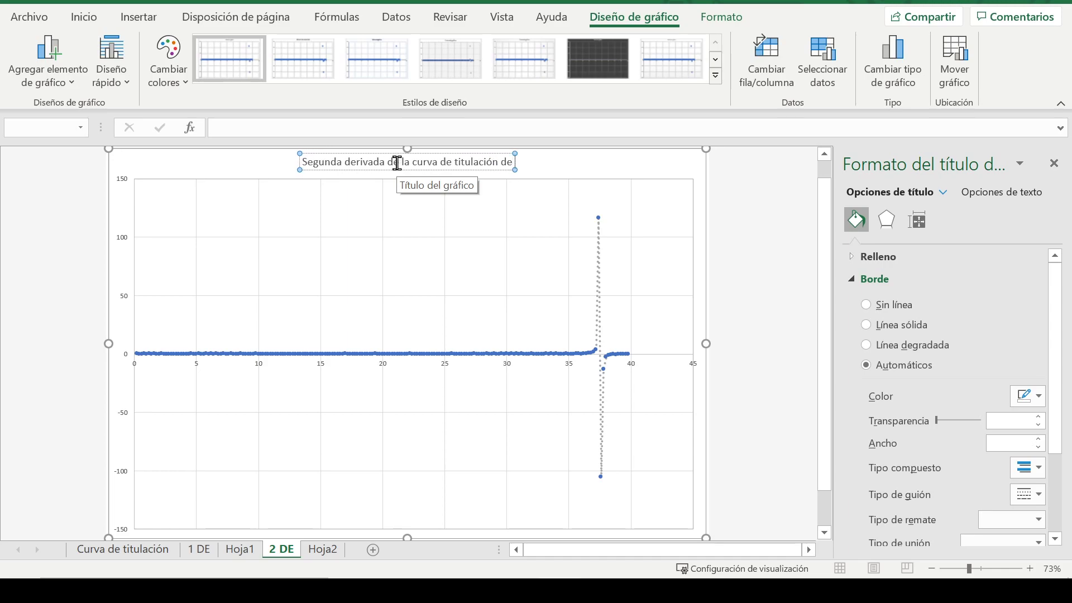
pyautogui.write(' un ácod')
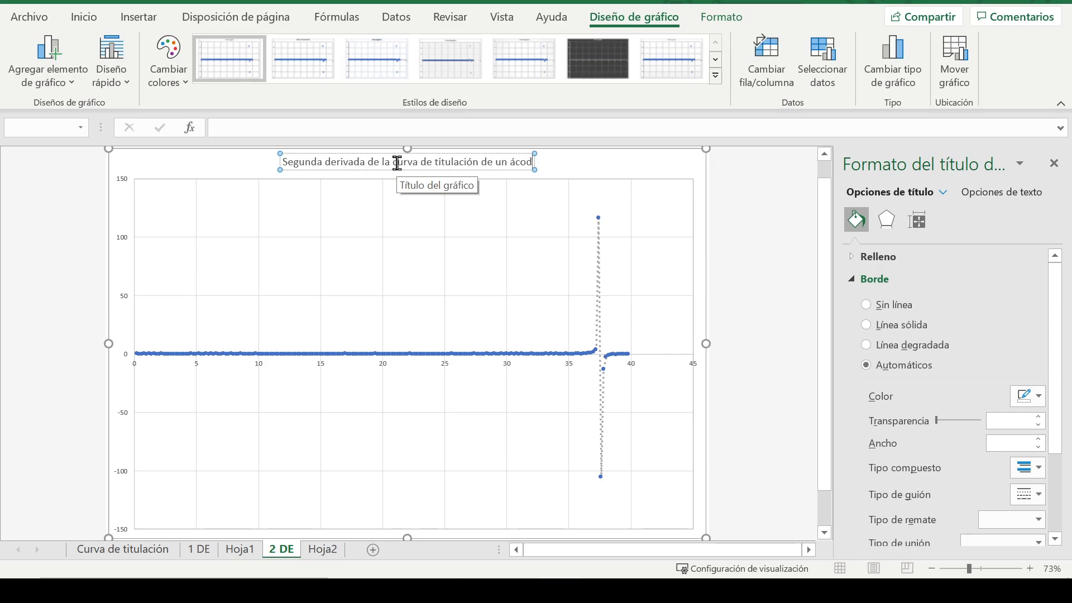
pyautogui.press('BackSpace')
pyautogui.press('BackSpace')
pyautogui.write('ido de')
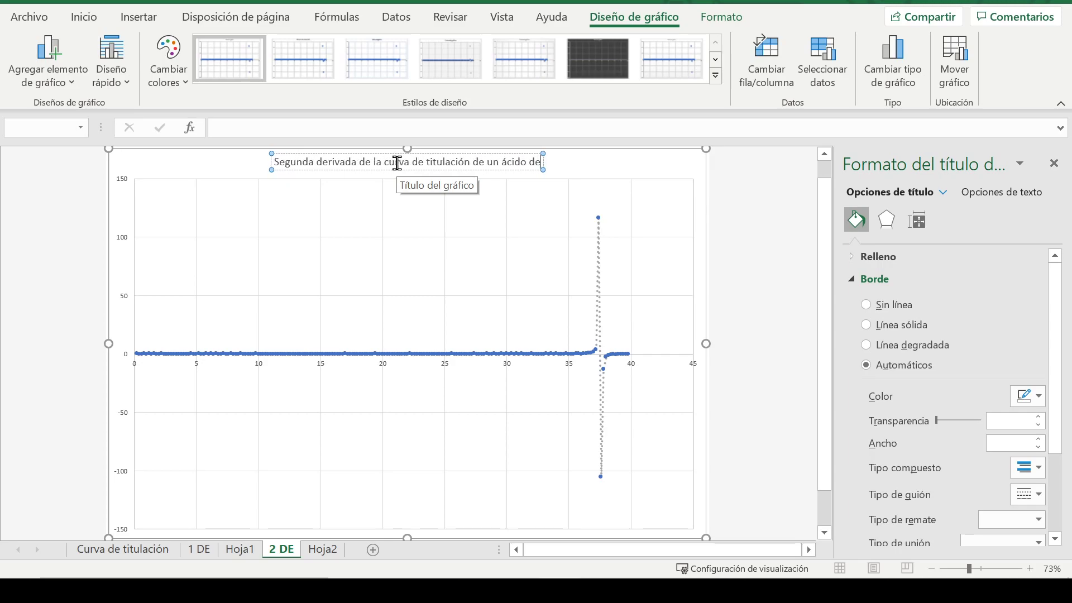
pyautogui.write('sconocido')
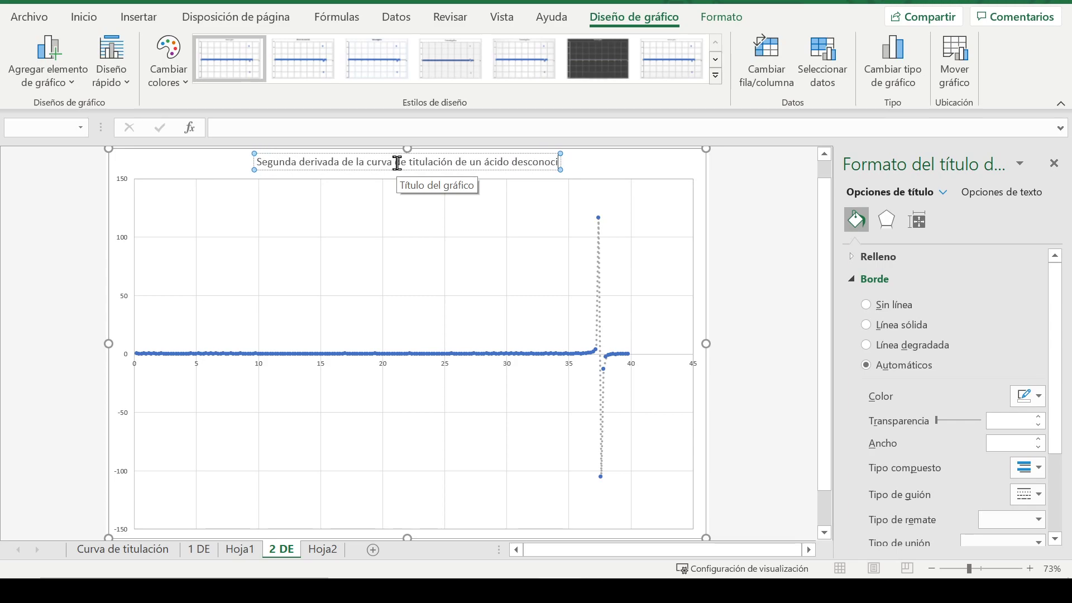
pyautogui.click(223, 296)
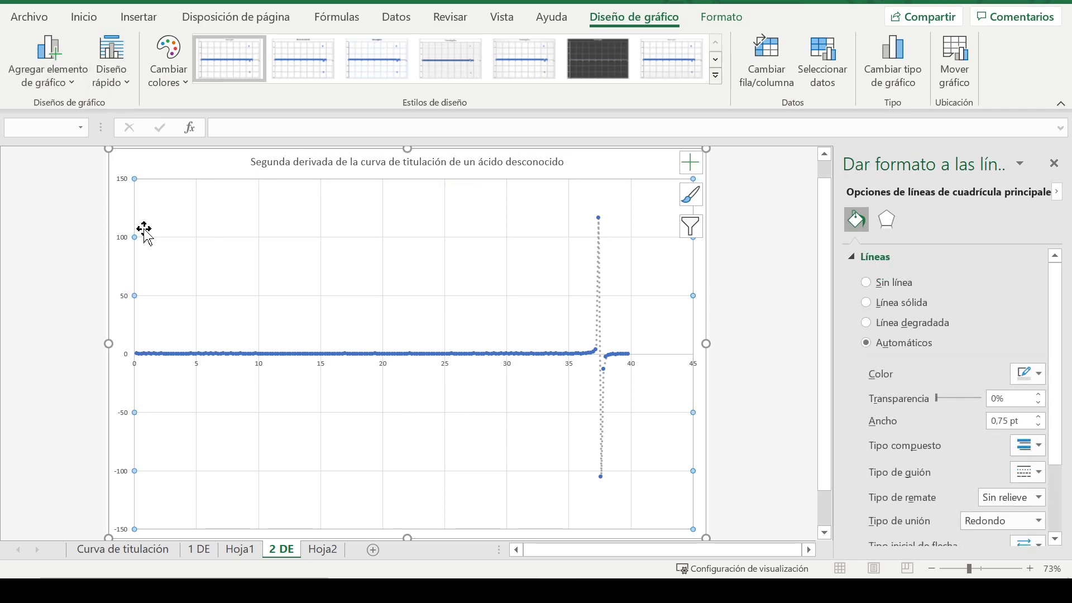
# Add a primary vertical axis title to the chart and set its text to D(Dph/DV)/DV
pyautogui.click(199, 244)
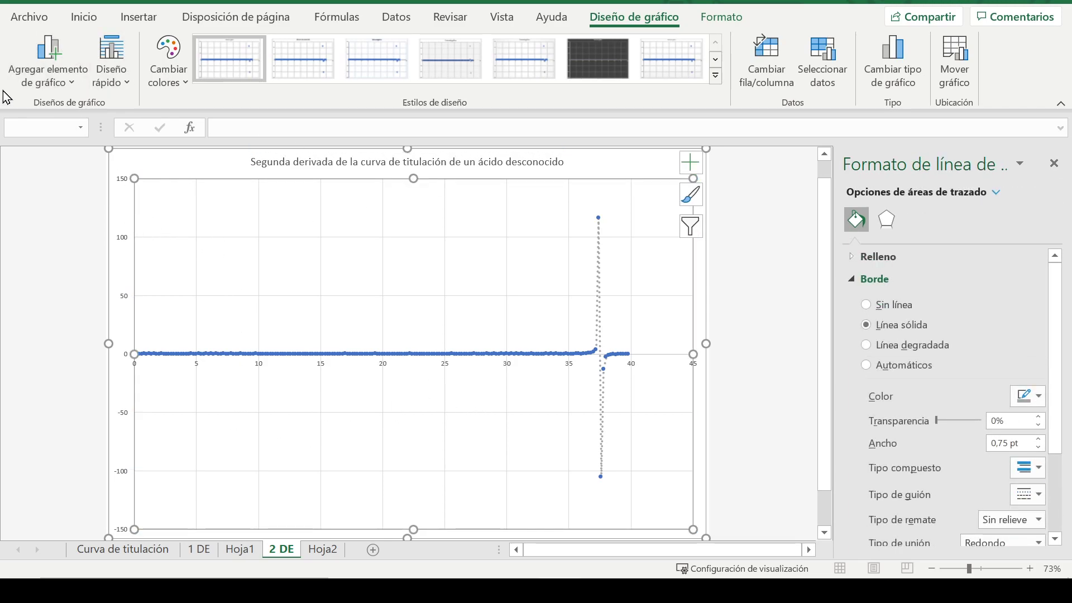
pyautogui.click(44, 73)
pyautogui.moveTo(90, 132)
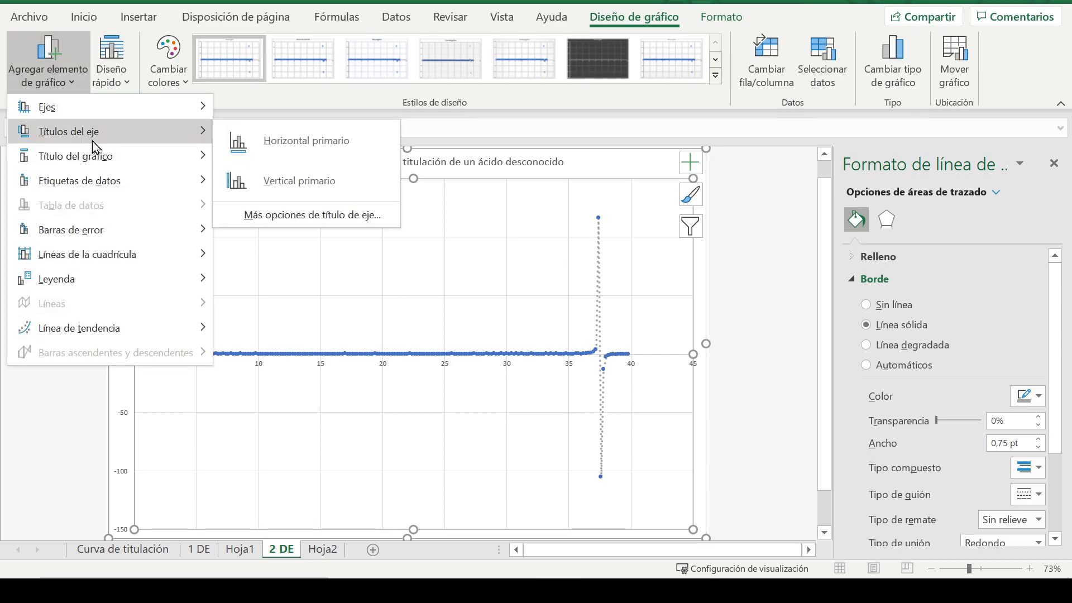
pyautogui.click(292, 188)
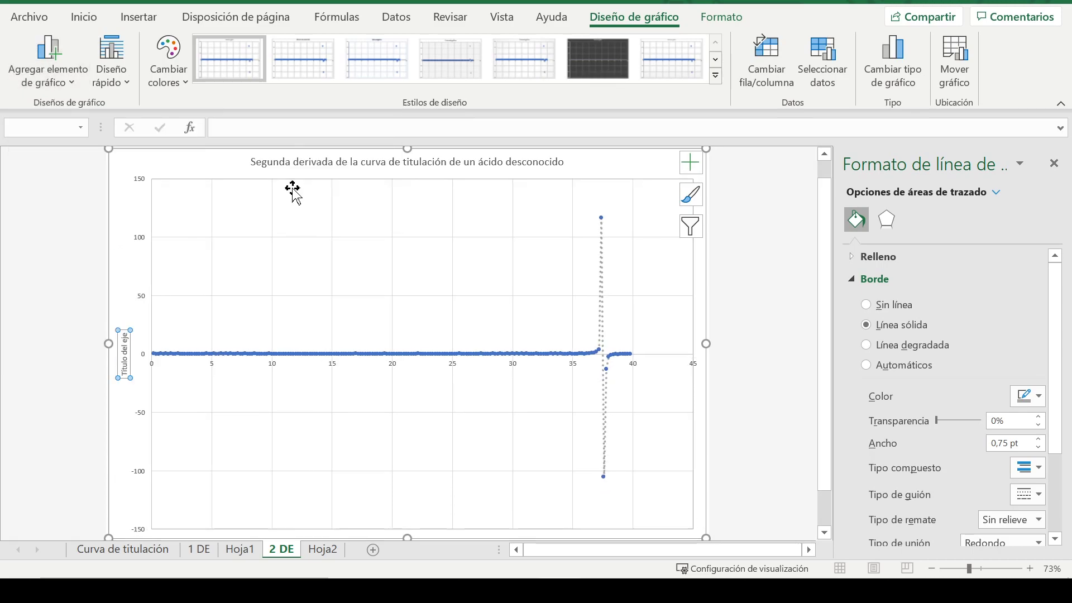
pyautogui.tripleClick(132, 370)
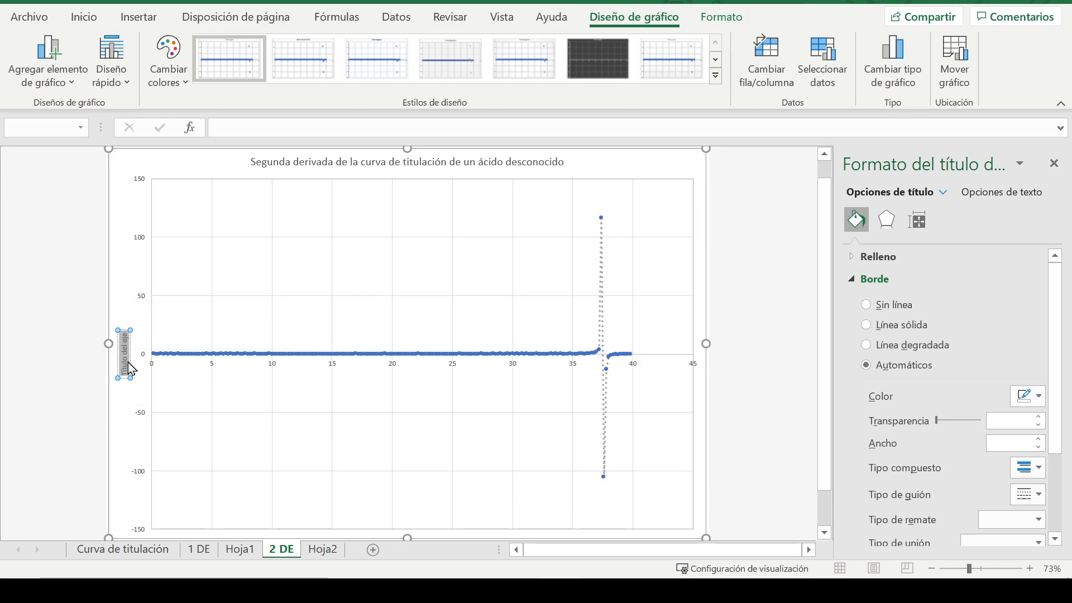
pyautogui.write('D8')
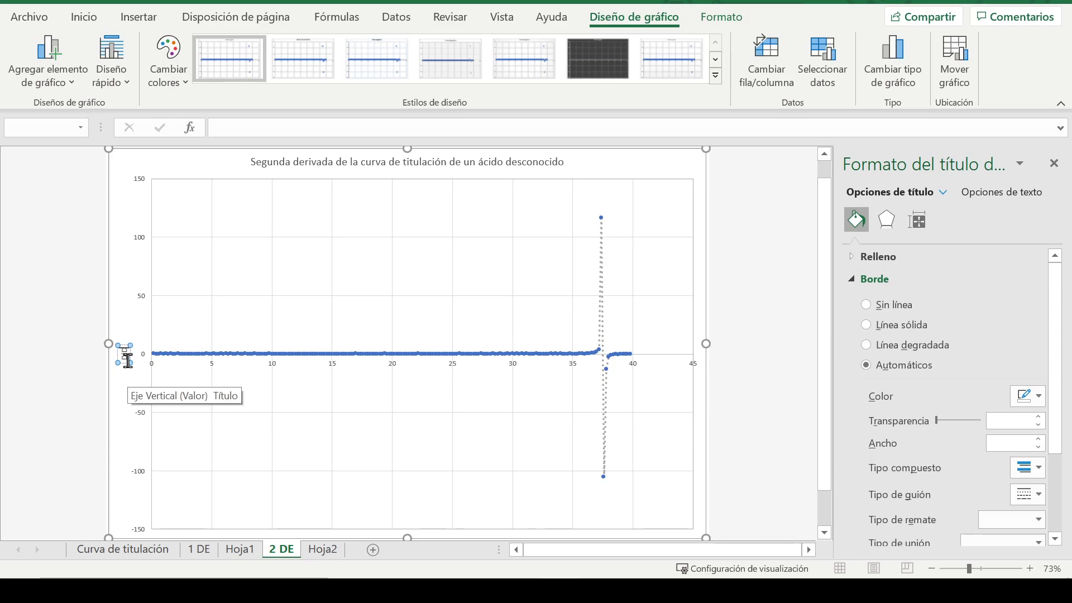
pyautogui.write('pH/')
pyautogui.press('BackSpace')
pyautogui.write('/DV)/DV')
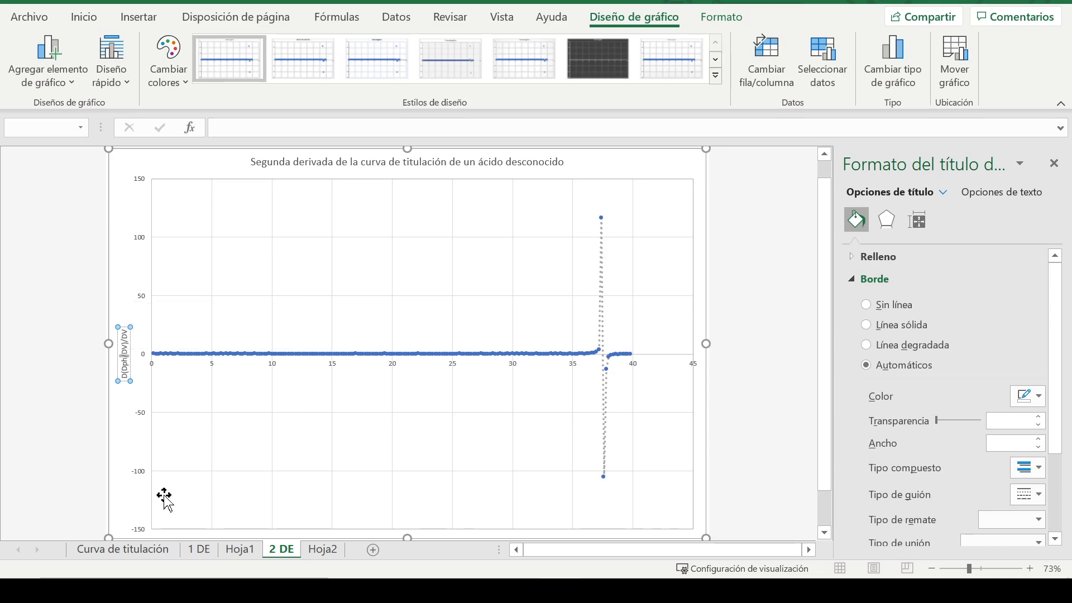
# Format the vertical axis title of the second-derivative chart as bold 14-point text
pyautogui.doubleClick(124, 363)
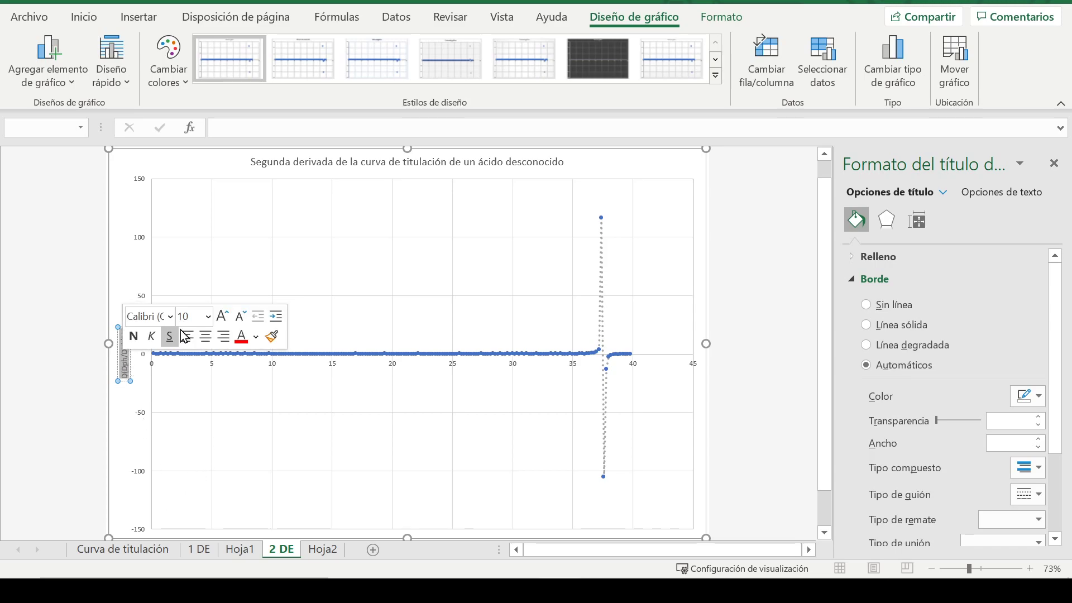
pyautogui.click(229, 321)
pyautogui.click(229, 322)
pyautogui.click(229, 322)
pyautogui.click(229, 321)
pyautogui.click(135, 341)
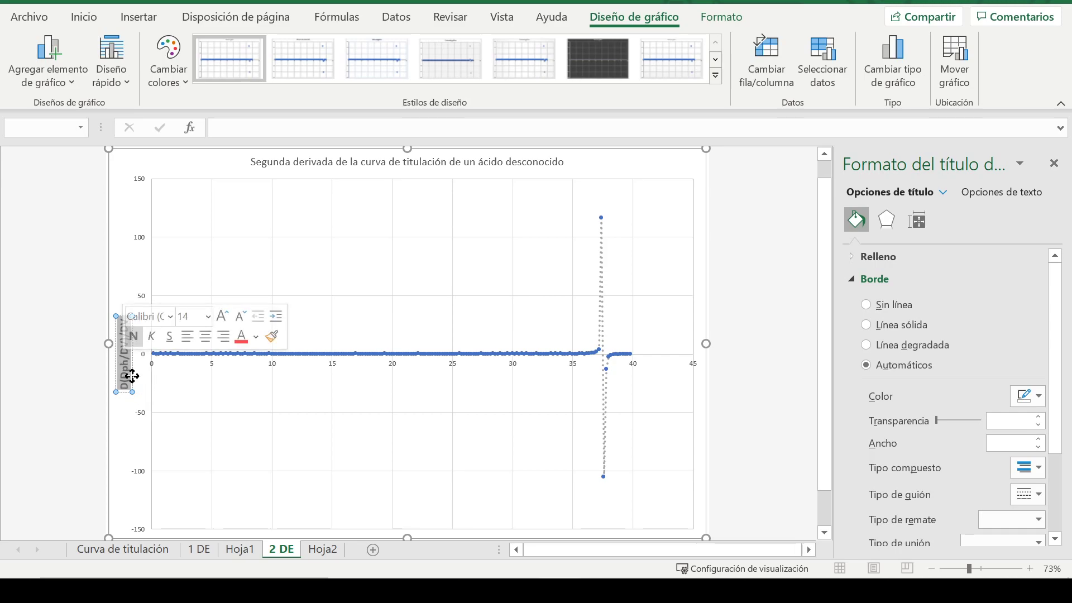
# Correct the capitalisation in the vertical axis title so it reads D(DpH/DV)/DV
pyautogui.click(126, 370)
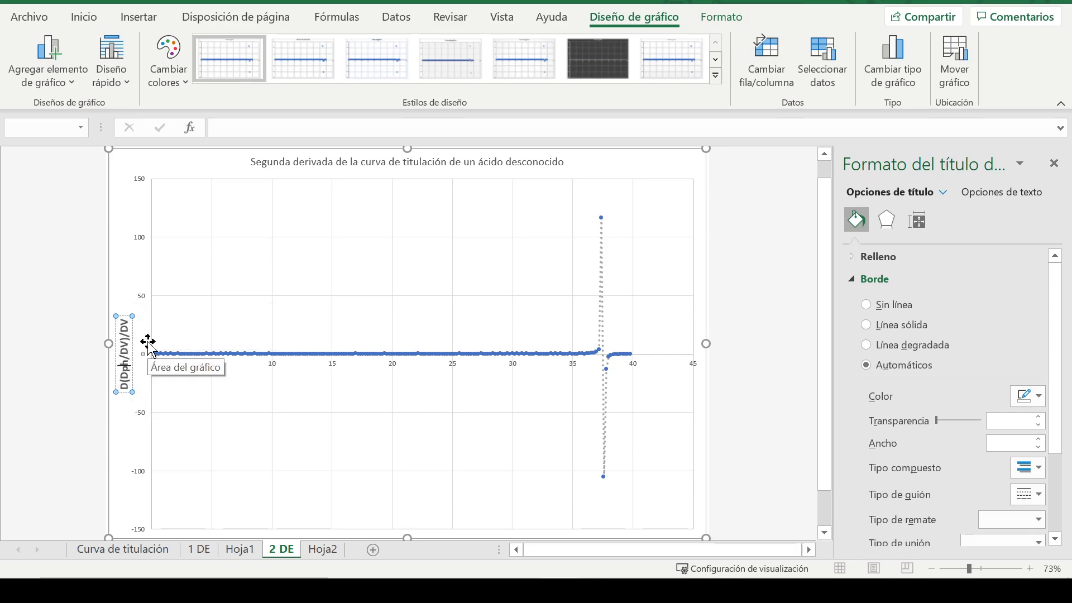
pyautogui.press('Delete')
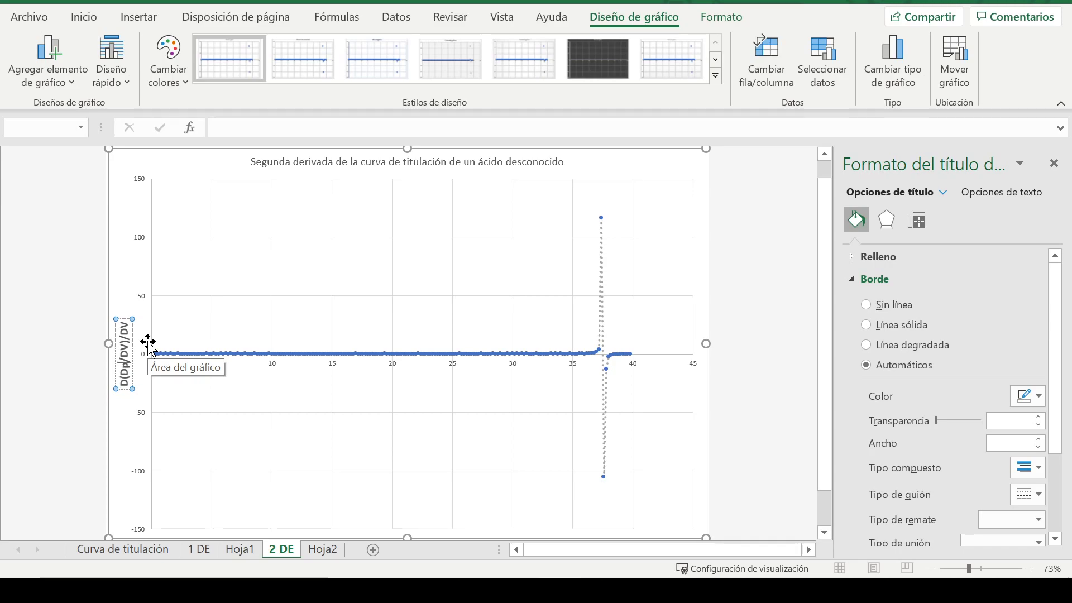
pyautogui.write('H')
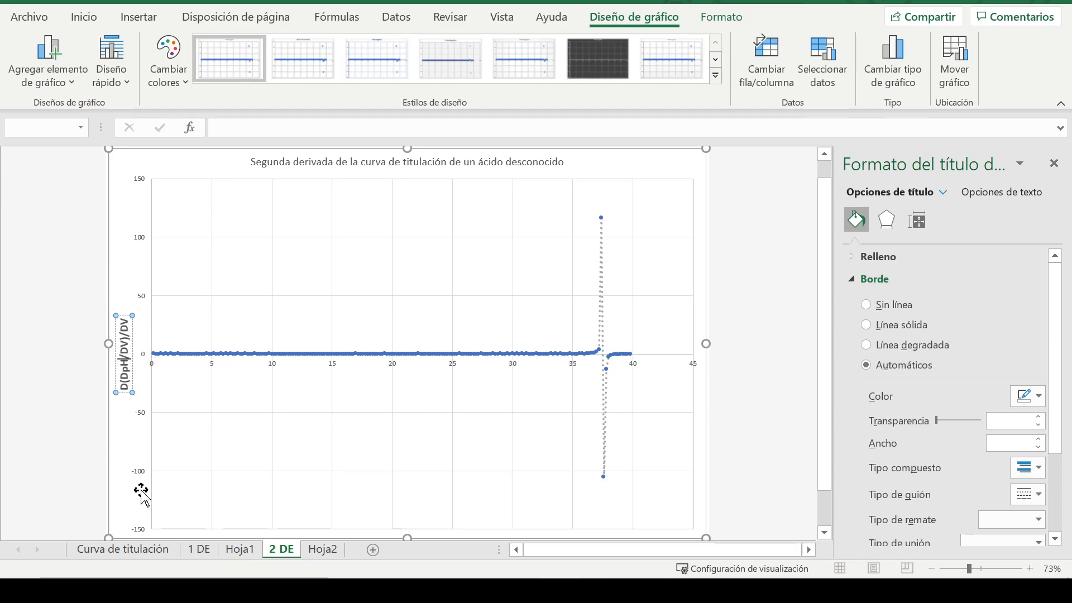
pyautogui.click(128, 479)
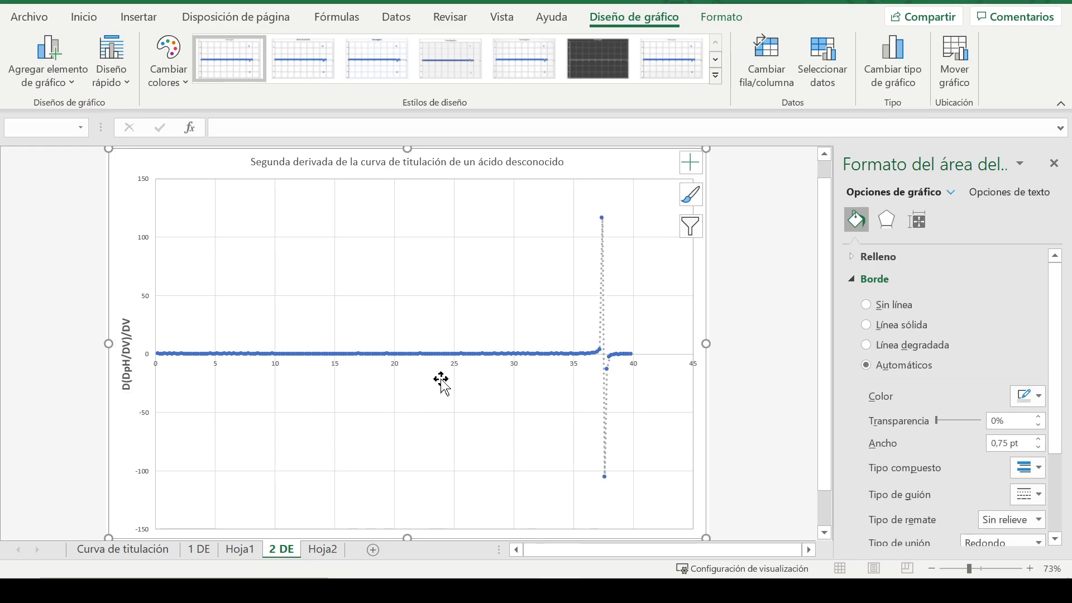
# Add a primary horizontal axis title to the second-derivative chart
pyautogui.scroll(-1, 441, 379)
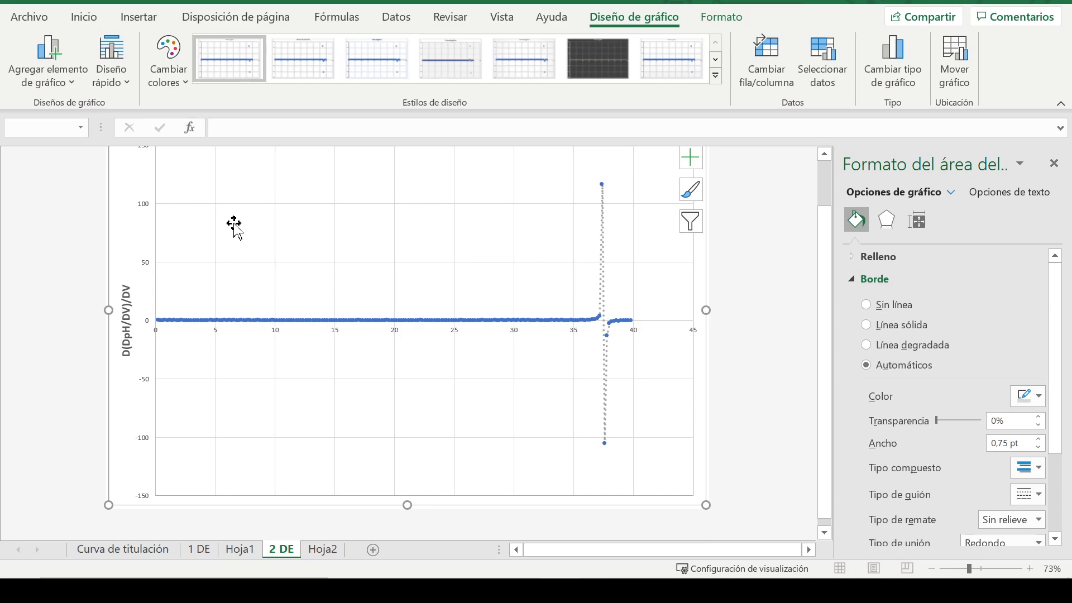
pyautogui.click(46, 62)
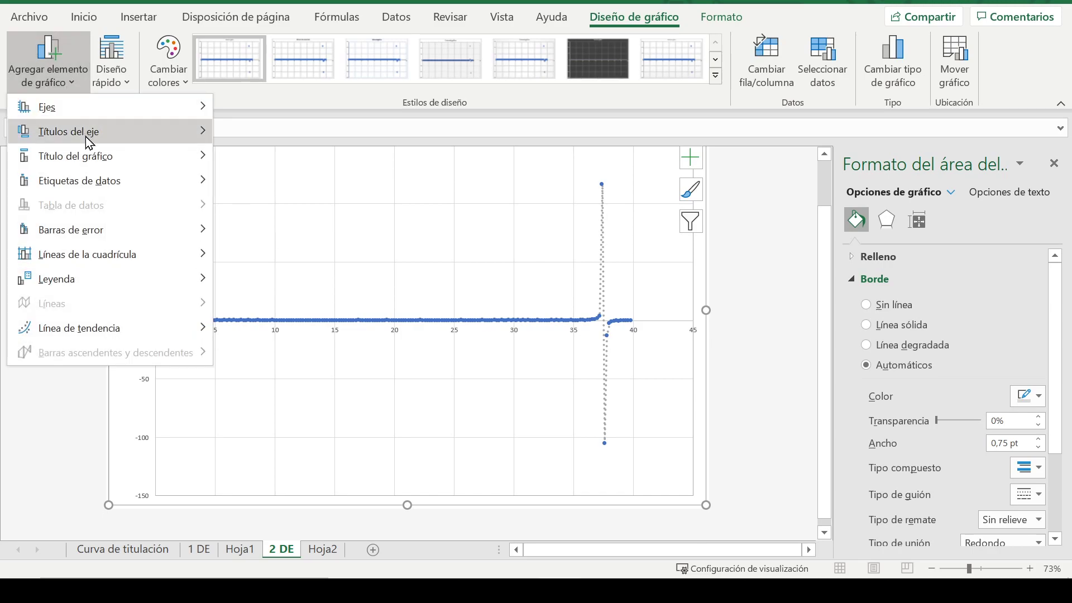
pyautogui.moveTo(89, 143)
pyautogui.click(338, 139)
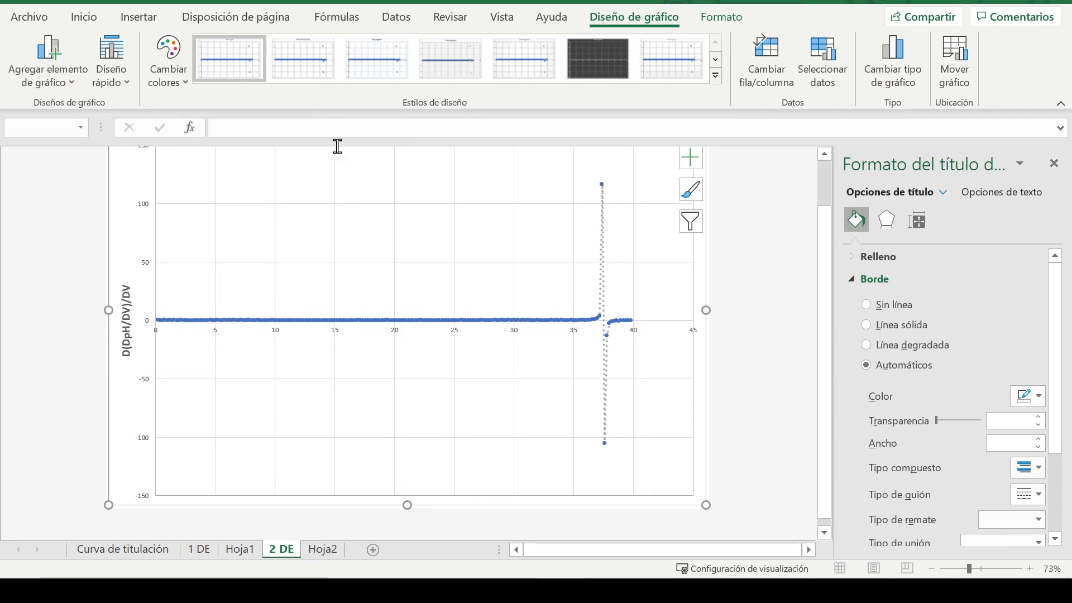
# Replace the horizontal axis title's placeholder text with "Volumen medio" and close the formatting pane
pyautogui.click(420, 481)
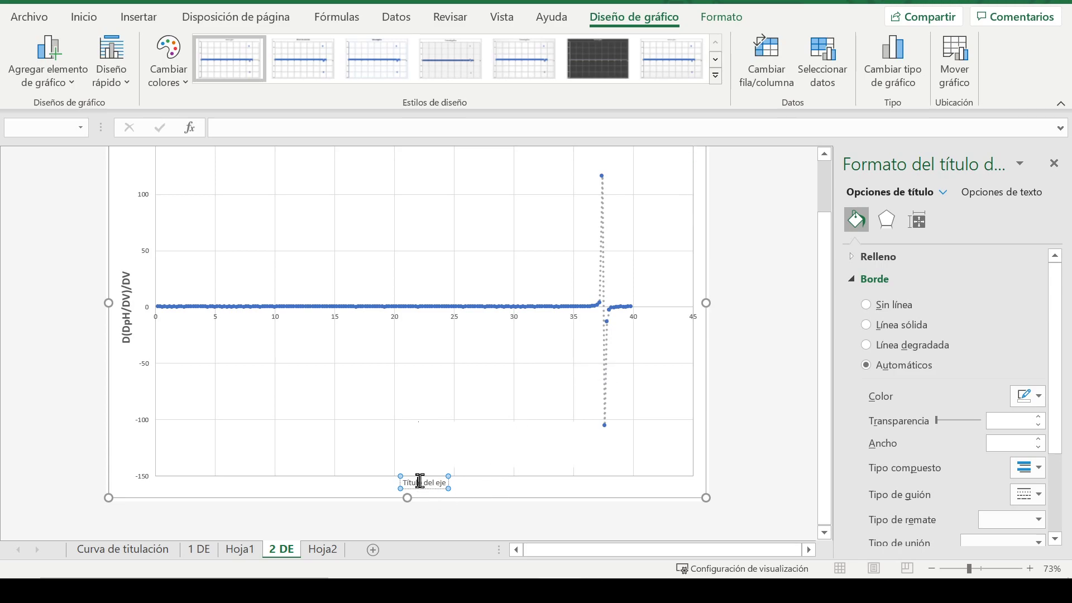
pyautogui.tripleClick(420, 481)
pyautogui.write('V')
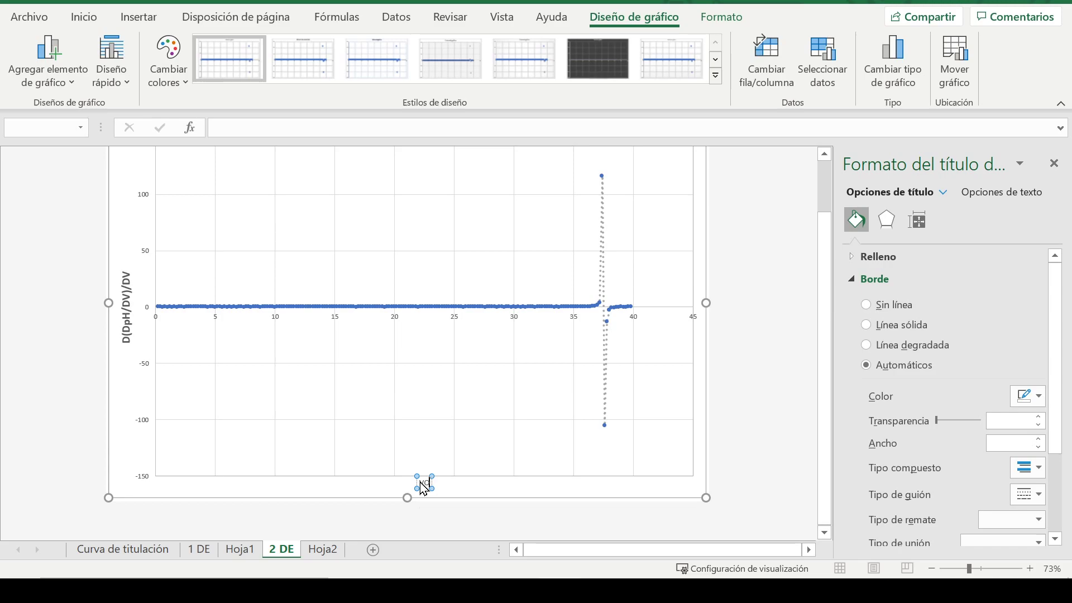
pyautogui.write('olm')
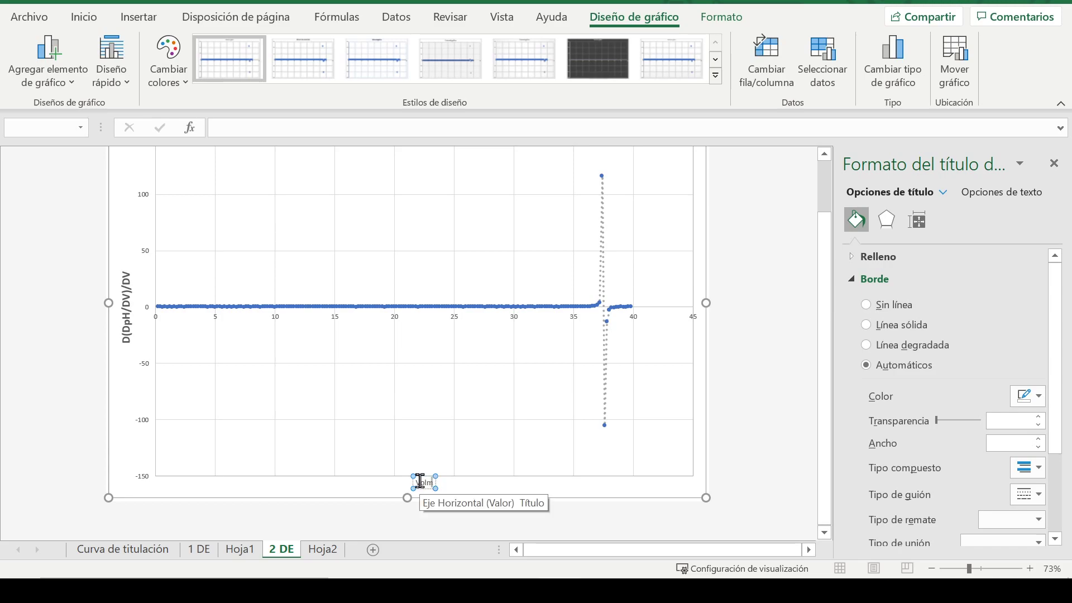
pyautogui.press('BackSpace')
pyautogui.press('BackSpace')
pyautogui.press('BackSpace')
pyautogui.write('lumen ml')
pyautogui.write('dio')
pyautogui.press('BackSpace')
pyautogui.press('BackSpace')
pyautogui.press('BackSpace')
pyautogui.press('BackSpace')
pyautogui.write('edio')
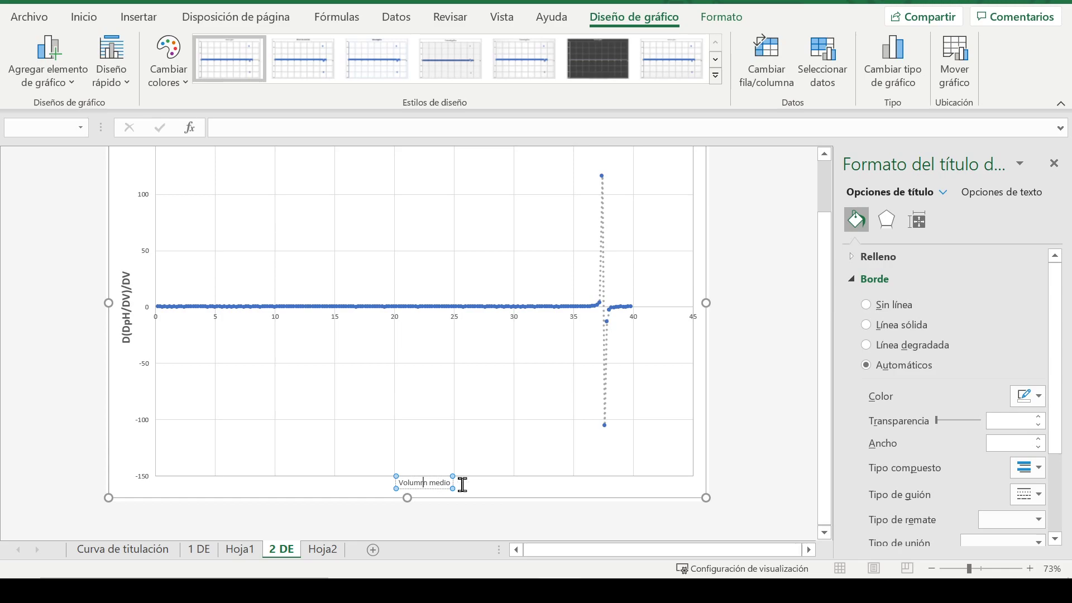
pyautogui.press('BackSpace')
pyautogui.write('e')
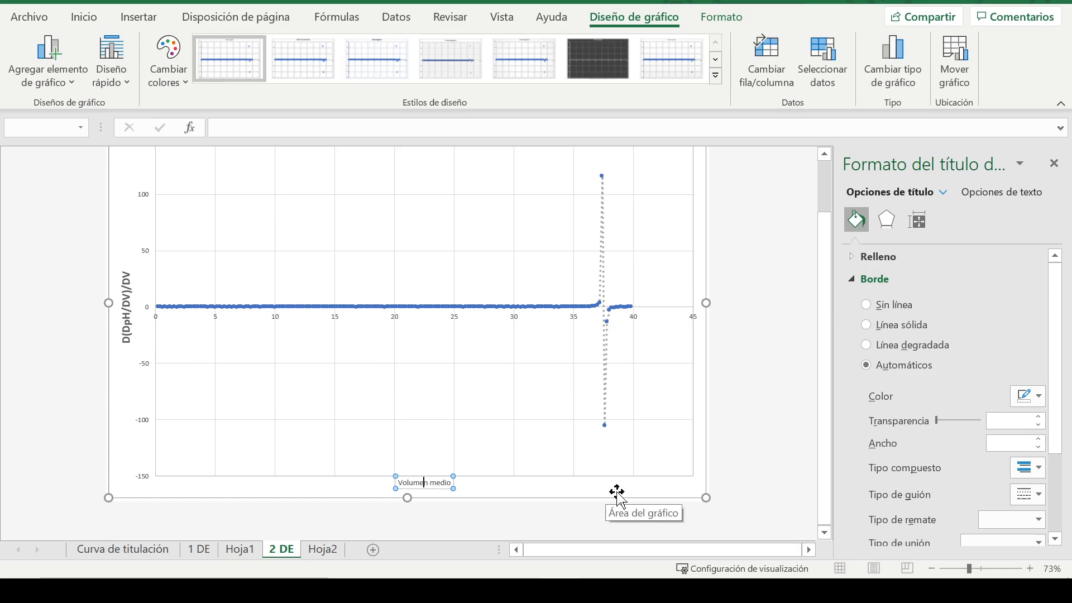
pyautogui.click(694, 490)
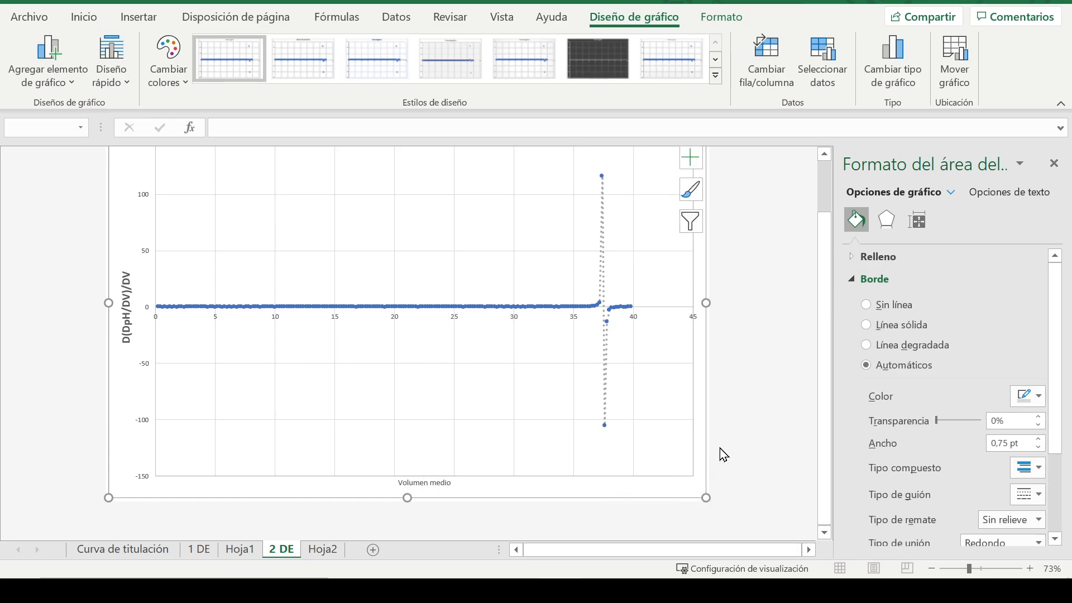
pyautogui.click(1054, 164)
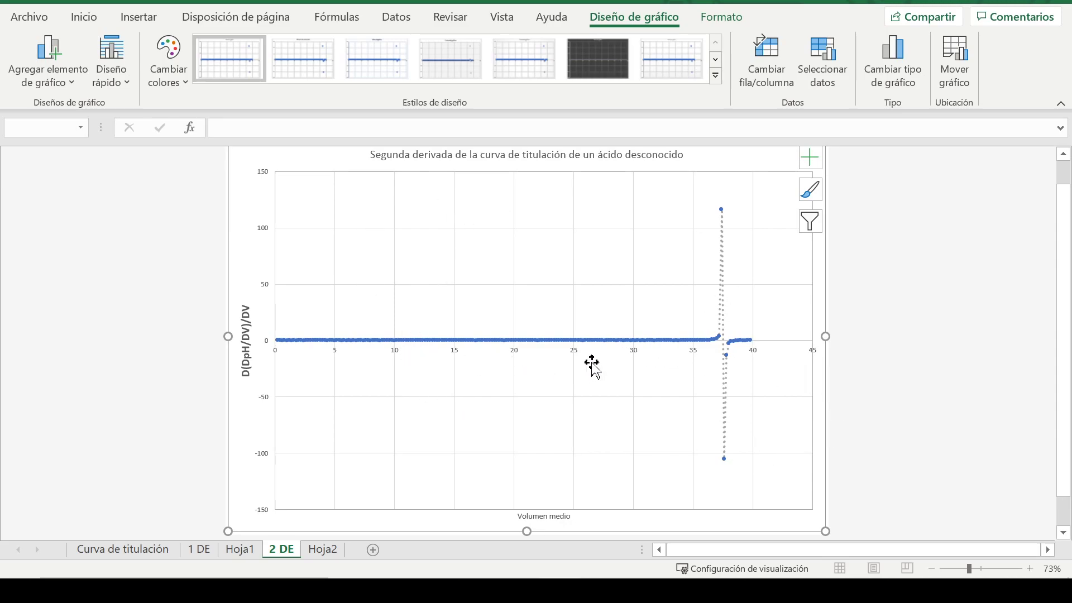
# Set the chart's horizontal axis limits to a minimum of 35 and a maximum of 40
pyautogui.doubleClick(634, 354)
pyautogui.click(966, 298)
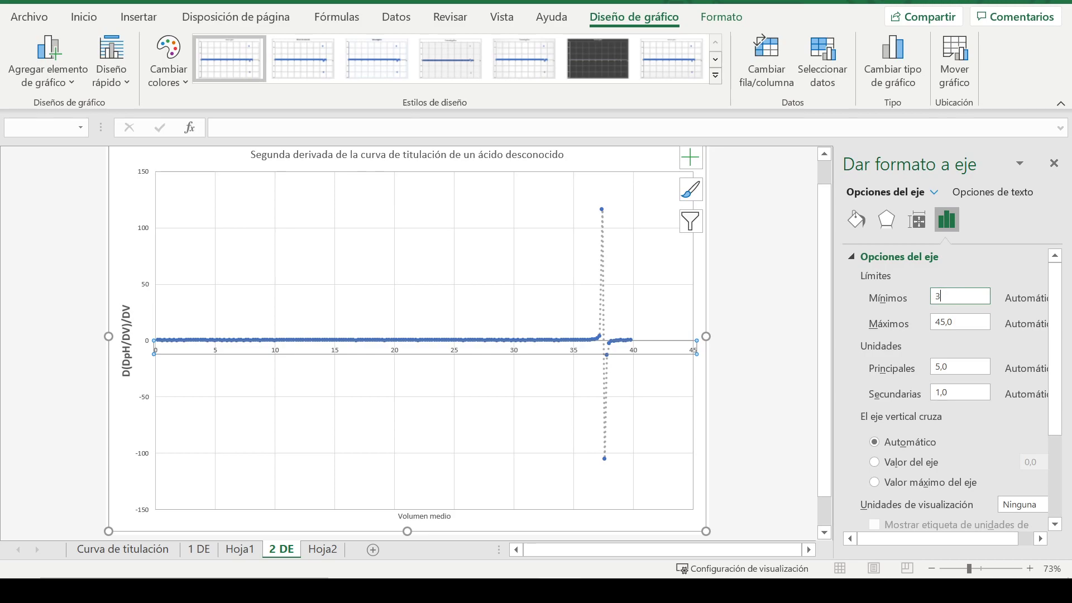
pyautogui.doubleClick(970, 323)
pyautogui.write('41')
pyautogui.press('Return')
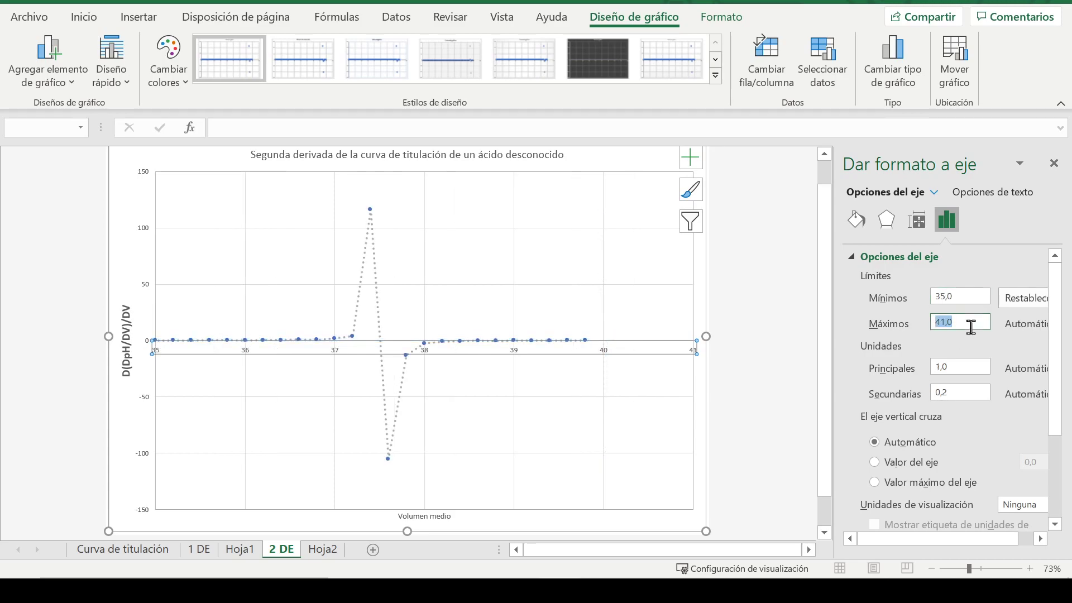
pyautogui.write('4')
pyautogui.click(756, 305)
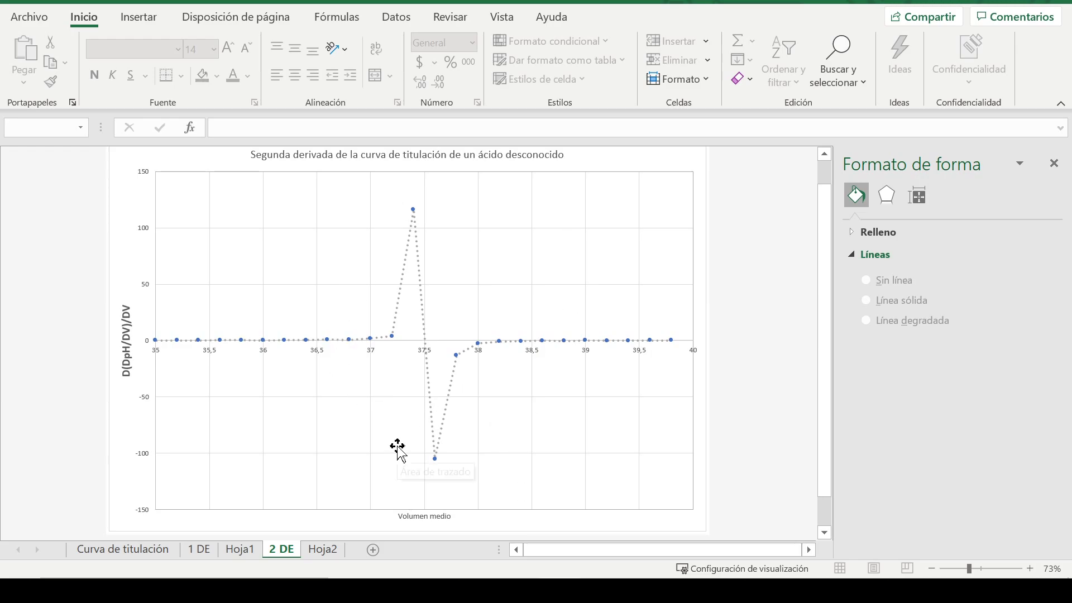
# View the Curva de titulación chart, then the first rows of the derivative table and the notes beside it on Hoja2, with the formatting pane closed
pyautogui.click(147, 552)
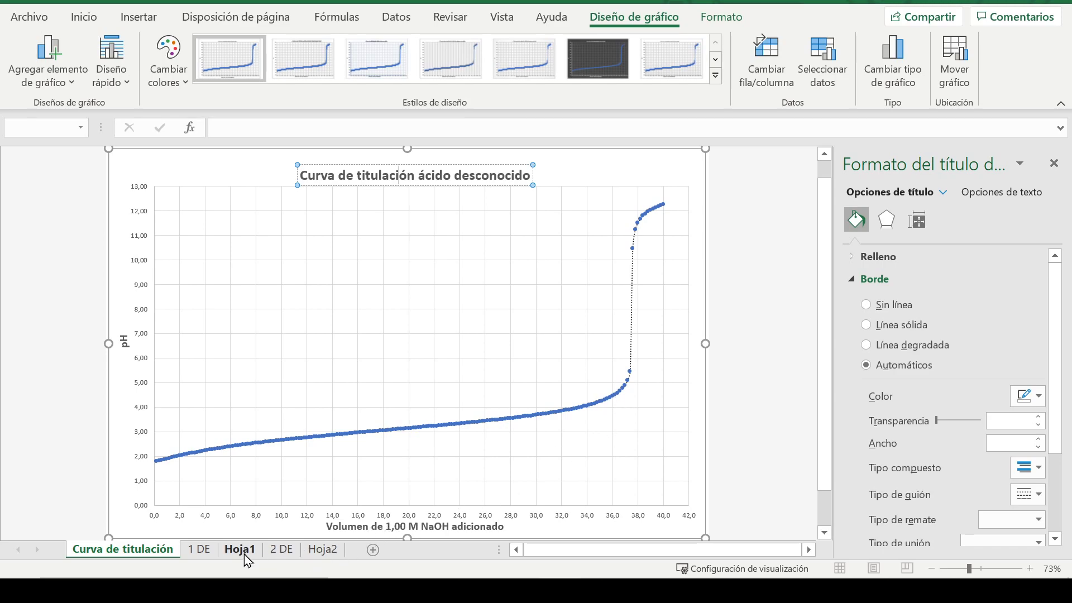
pyautogui.click(323, 553)
pyautogui.moveTo(825, 501); pyautogui.dragTo(825, 184)
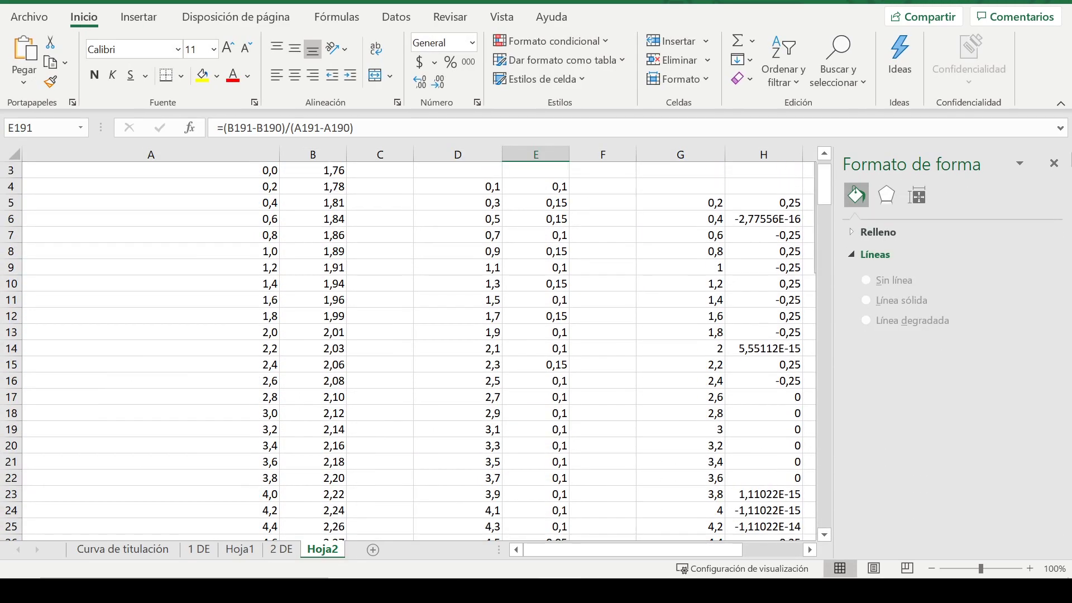
pyautogui.click(1061, 169)
pyautogui.moveTo(1063, 187); pyautogui.dragTo(1050, 148)
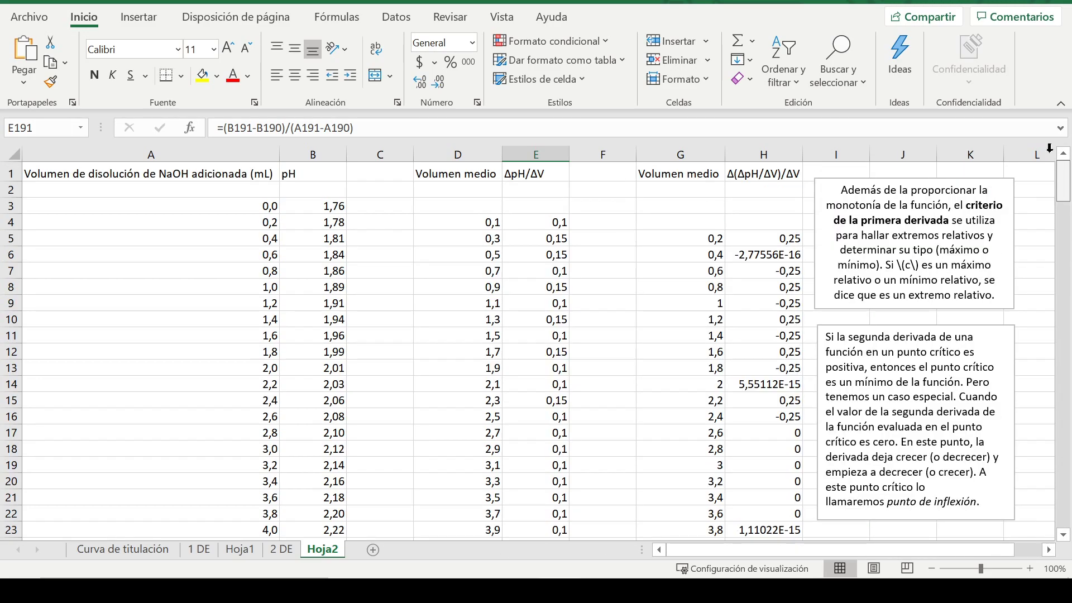